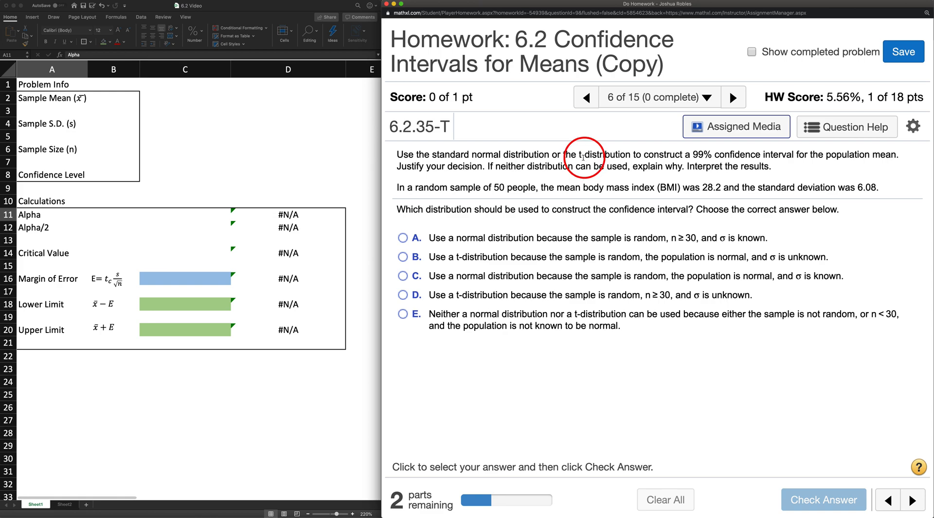
Step: Examine the problem statement for the distribution choices, confidence level, sample size, mean, and whether the sample is random
{"action": "left_click_drag", "start_coordinate": [578, 155], "coordinate": [629, 155]}
{"action": "left_click", "coordinate": [629, 155]}
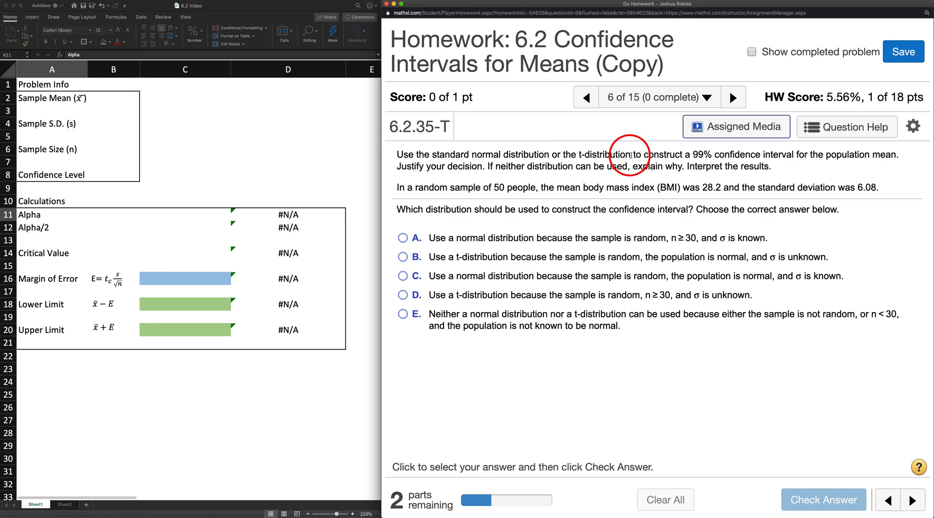
{"action": "left_click_drag", "start_coordinate": [698, 155], "coordinate": [715, 154]}
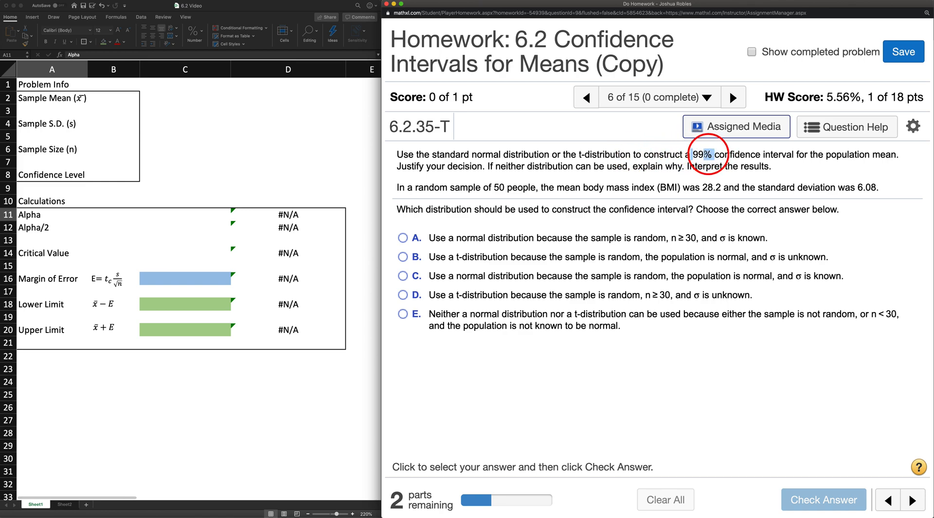
{"action": "left_click", "coordinate": [689, 166]}
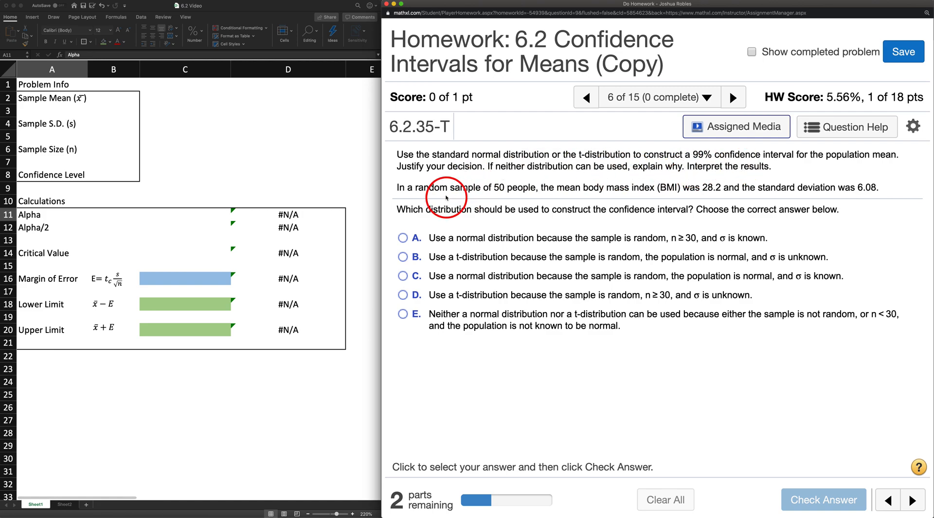
{"action": "left_click_drag", "start_coordinate": [493, 188], "coordinate": [523, 188]}
{"action": "left_click", "coordinate": [562, 189]}
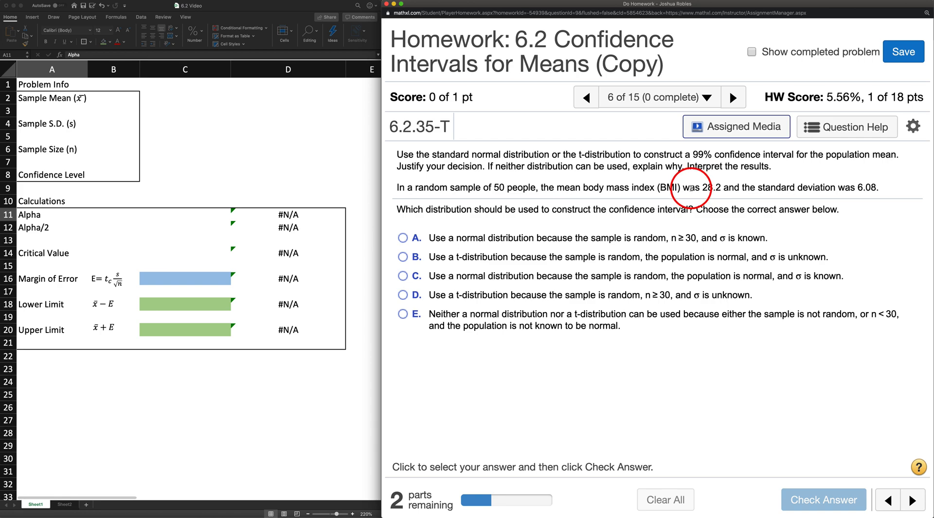
{"action": "left_click_drag", "start_coordinate": [702, 187], "coordinate": [712, 188]}
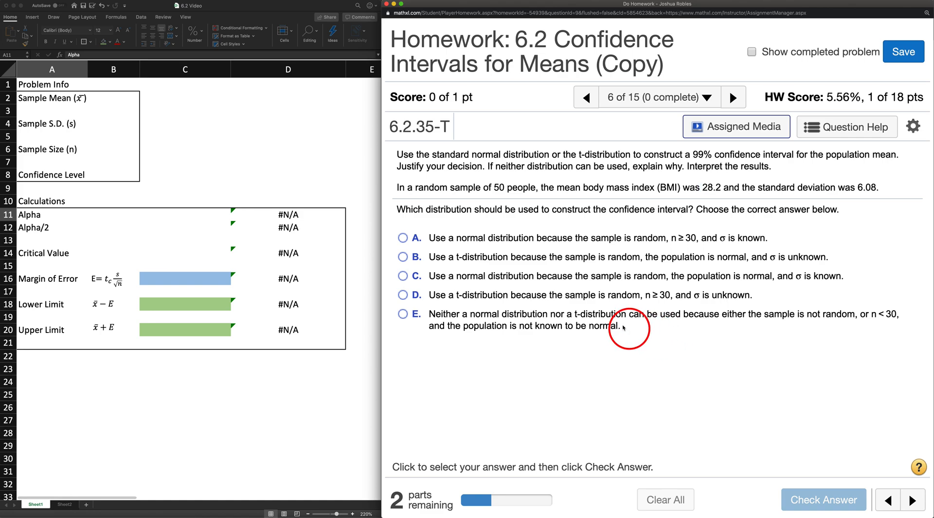
{"action": "left_click_drag", "start_coordinate": [415, 188], "coordinate": [480, 188]}
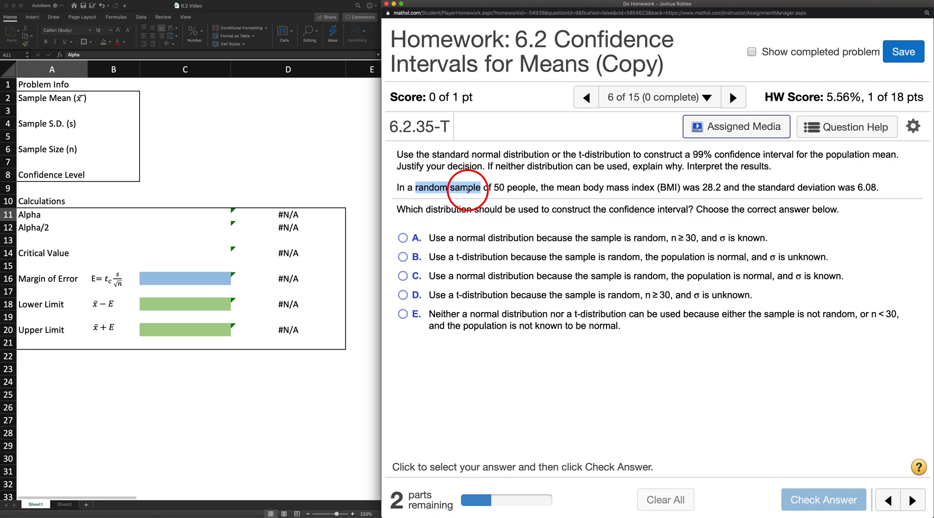
{"action": "left_click", "coordinate": [472, 189]}
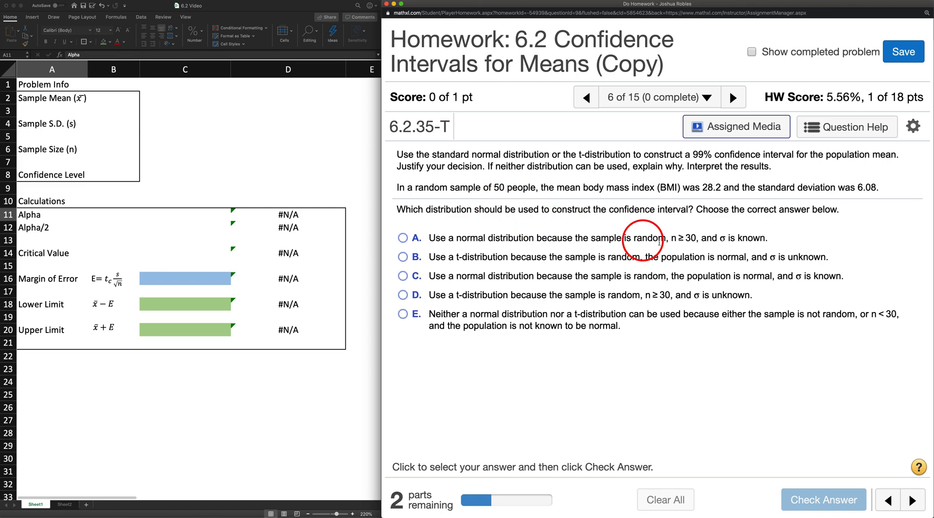
{"action": "left_click", "coordinate": [724, 238]}
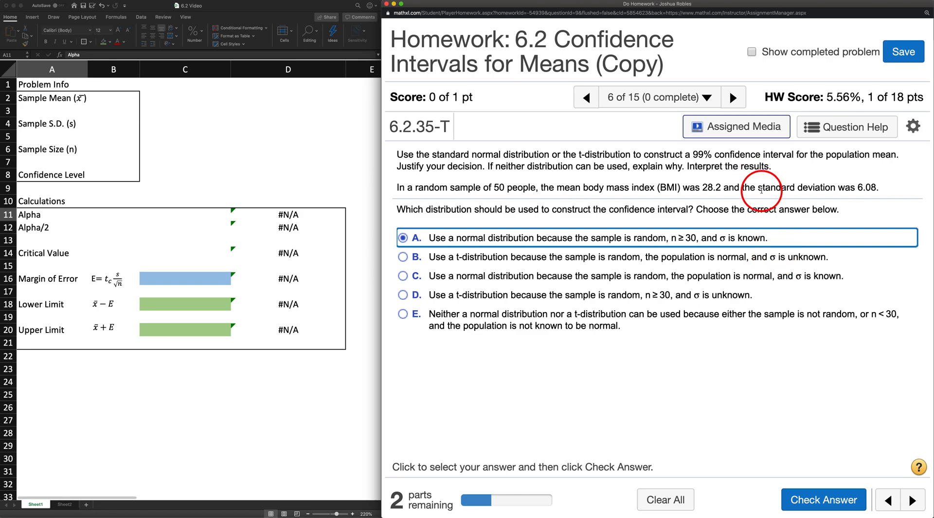
{"action": "left_click_drag", "start_coordinate": [759, 189], "coordinate": [863, 190]}
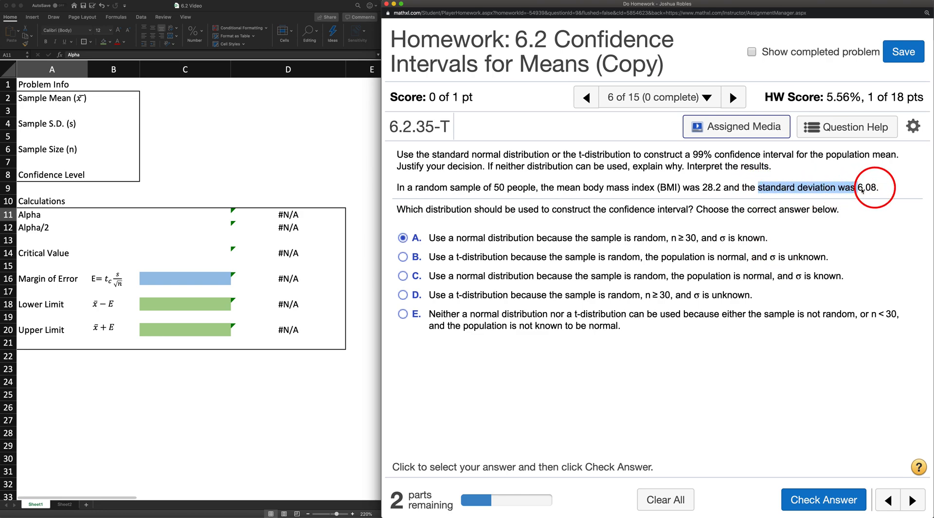
{"action": "left_click", "coordinate": [859, 189]}
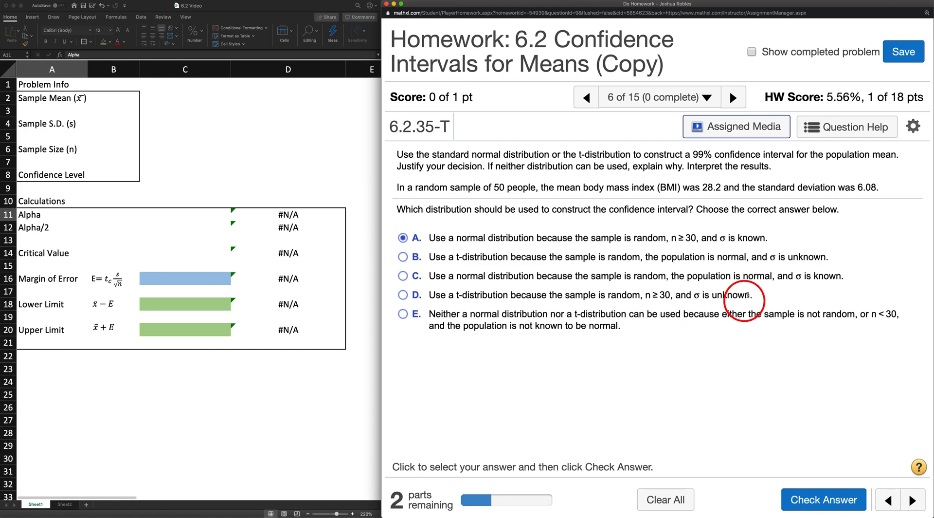
{"action": "left_click_drag", "start_coordinate": [792, 260], "coordinate": [823, 257]}
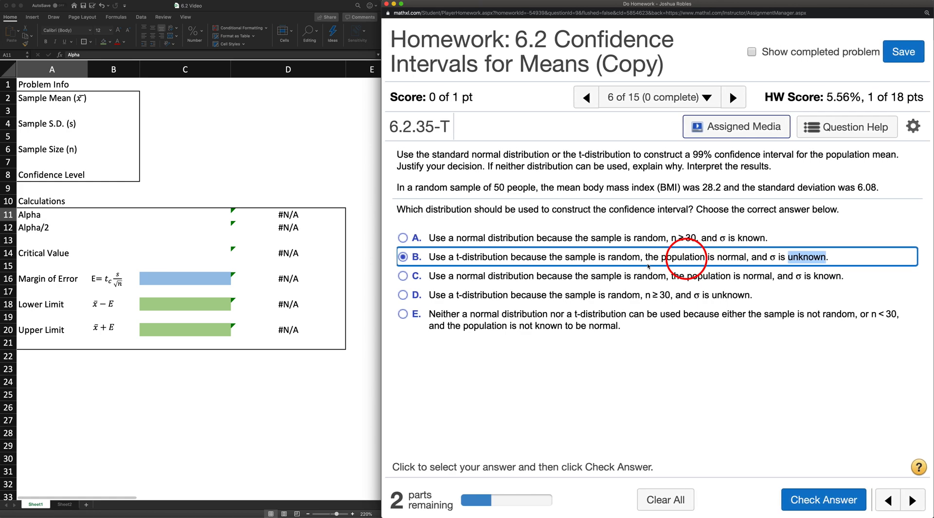
Step: Submit choice D, a t-distribution with random sample, n ≥ 30 and σ unknown, and select choice A for the 99% confidence interval
{"action": "left_click", "coordinate": [404, 295]}
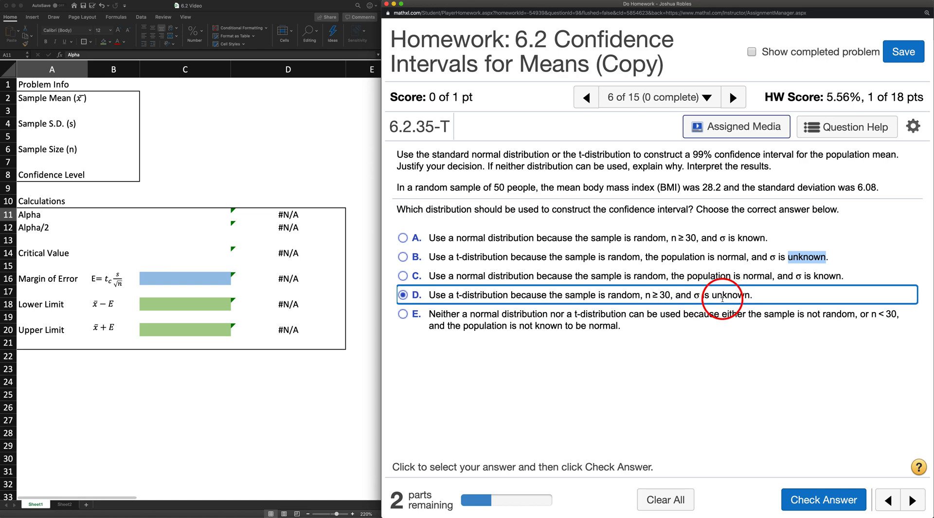
{"action": "left_click", "coordinate": [800, 495]}
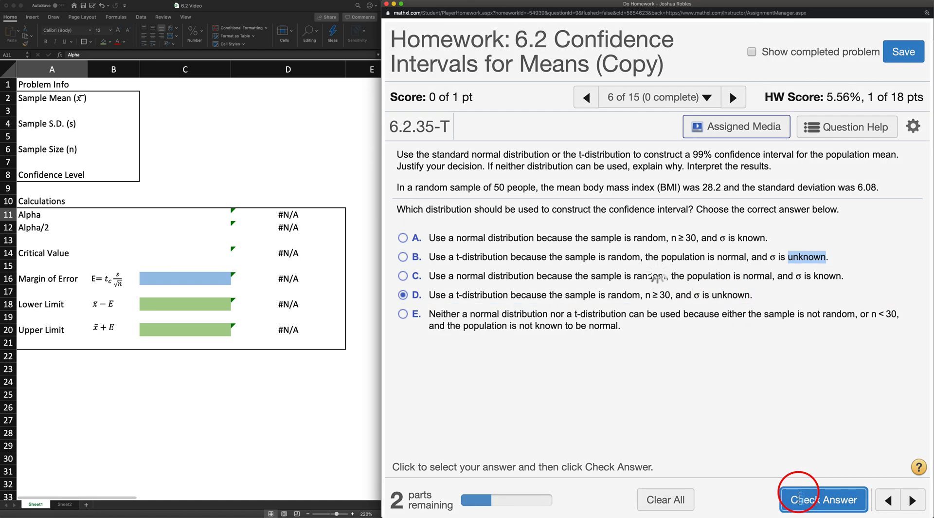
{"action": "left_click", "coordinate": [658, 336]}
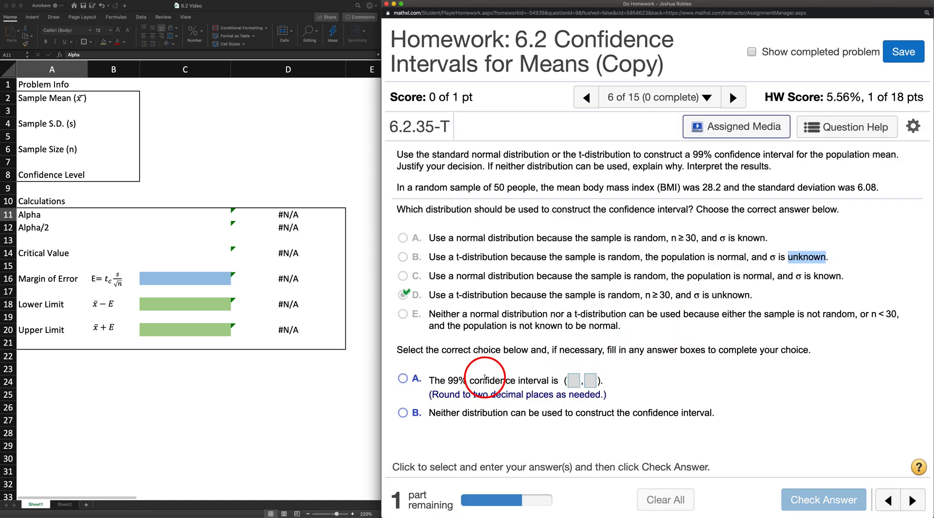
{"action": "left_click", "coordinate": [403, 378]}
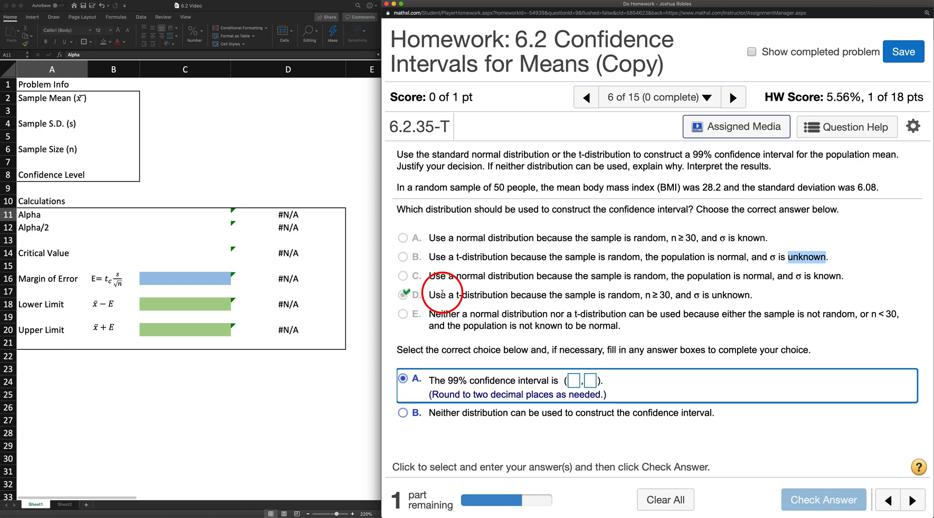
Step: In the Excel workbook, enter the sample mean 28.2 in B2 and the sample standard deviation 6.08 in B4
{"action": "left_click", "coordinate": [120, 102]}
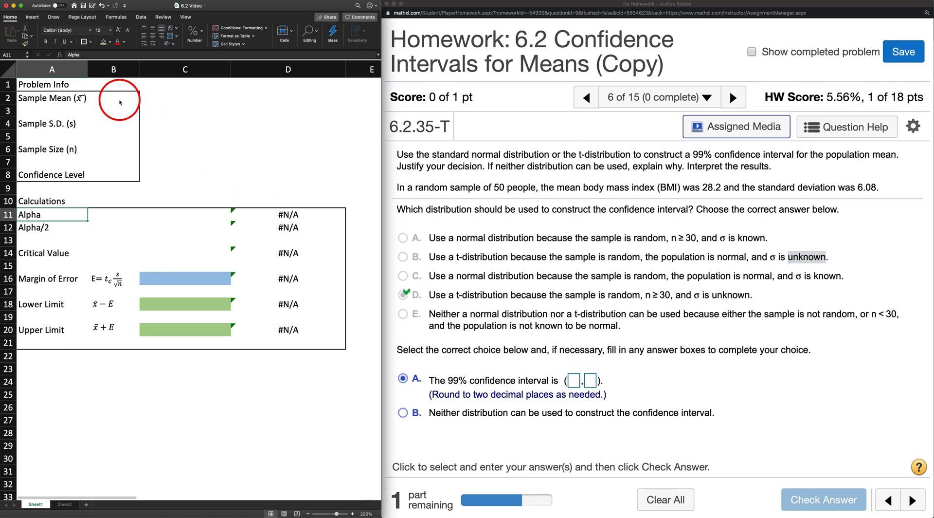
{"action": "left_click", "coordinate": [121, 100]}
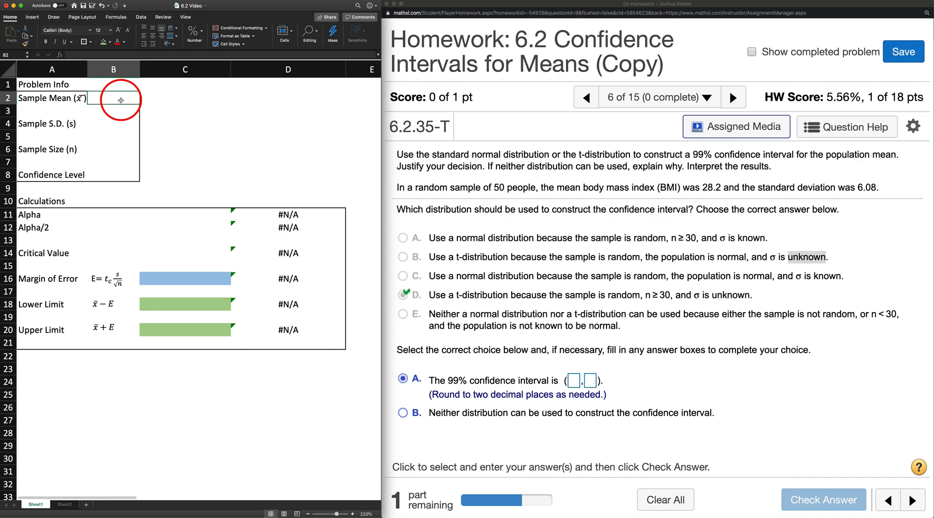
{"action": "type", "text": ".2"}
{"action": "key", "text": "Return"}
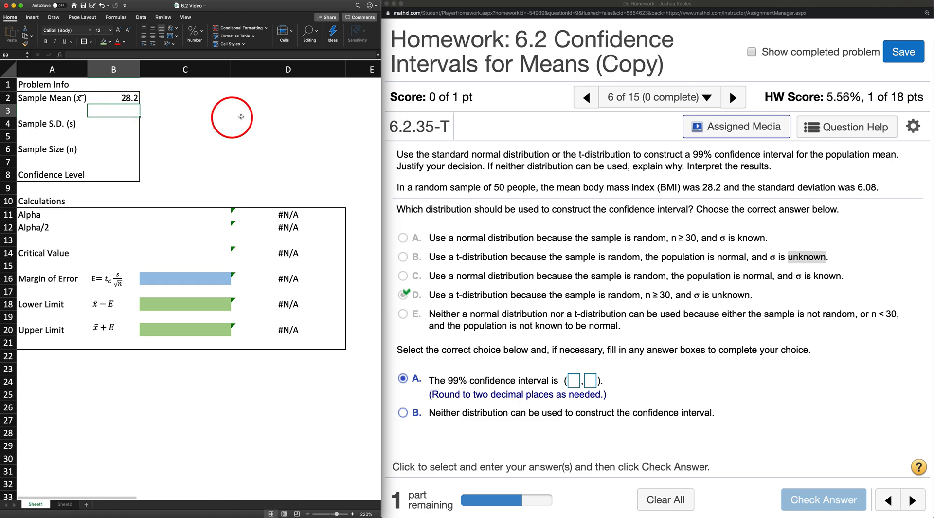
{"action": "key", "text": "Down"}
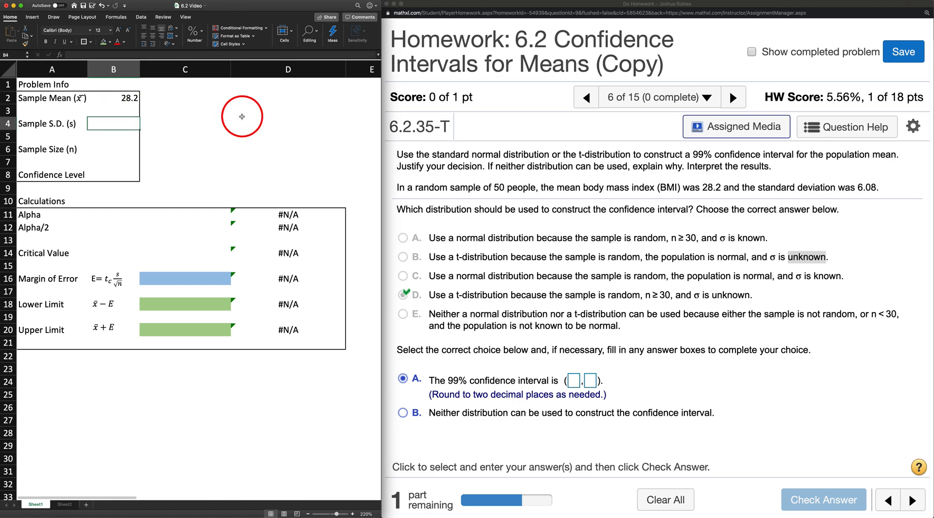
{"action": "type", "text": "6.08"}
{"action": "key", "text": "Return"}
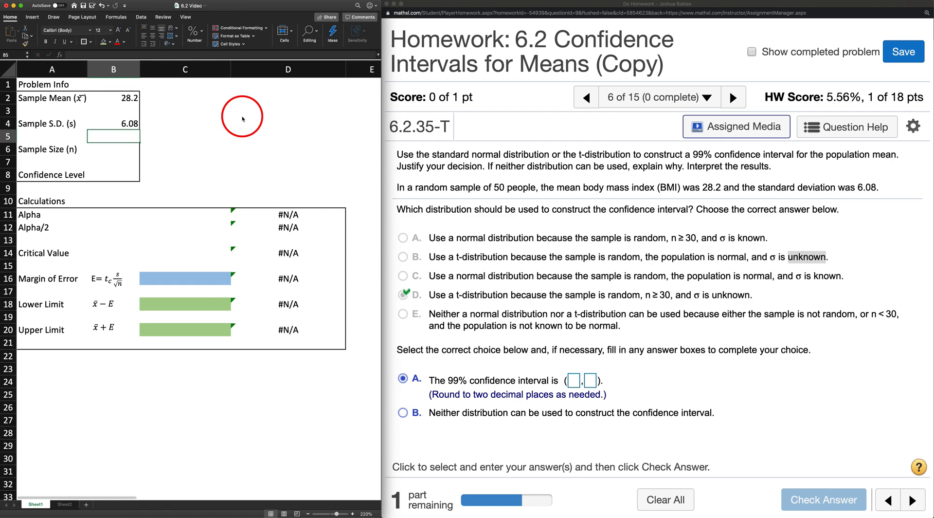
Step: Enter the sample size 50 in B6 and the confidence level 0.99 in B8
{"action": "key", "text": "Down"}
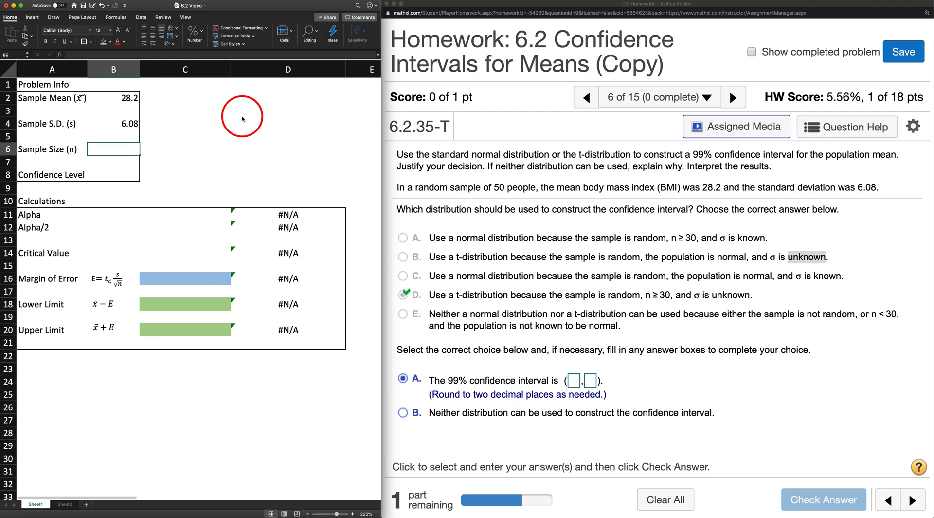
{"action": "type", "text": "50"}
{"action": "key", "text": "Return"}
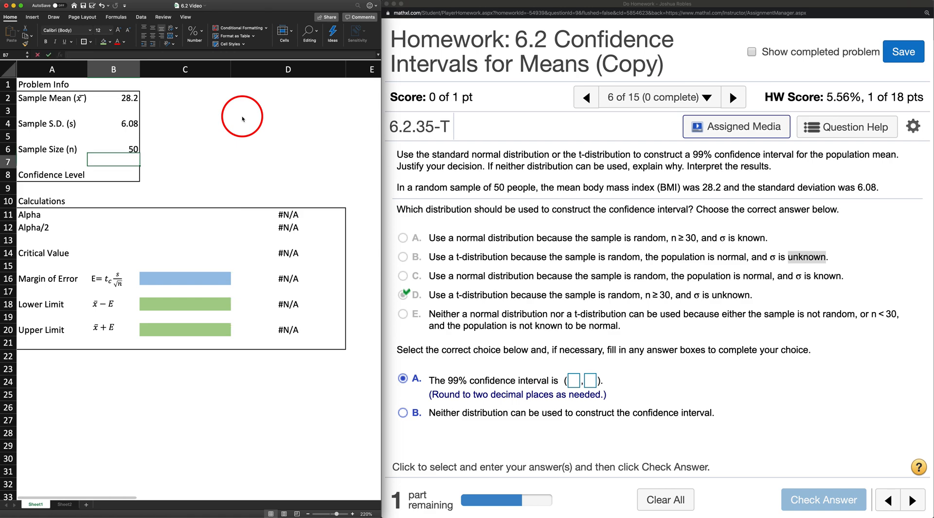
{"action": "key", "text": "Down"}
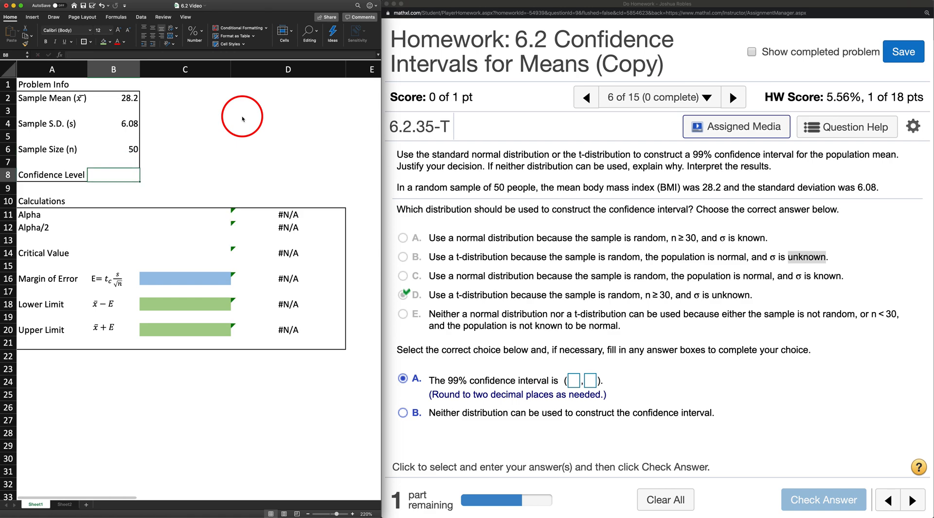
{"action": "type", "text": "."}
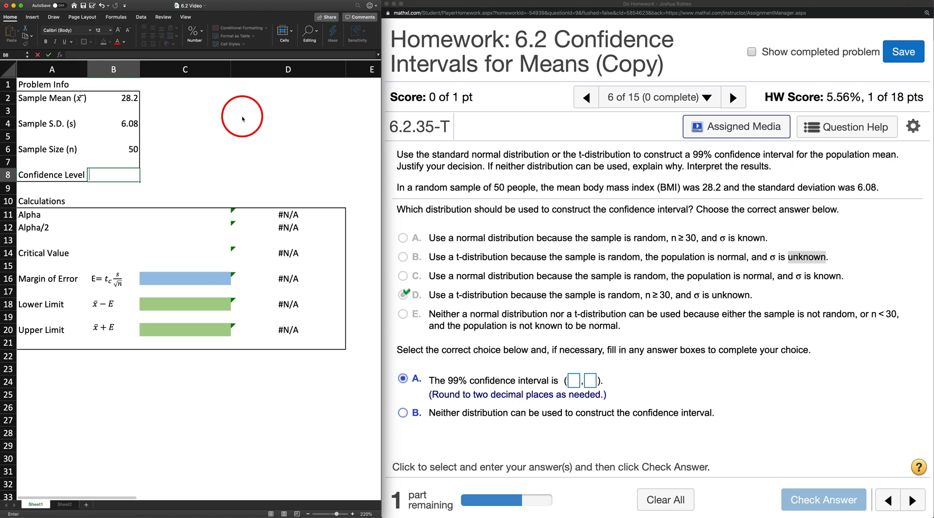
{"action": "type", "text": "99"}
{"action": "key", "text": "Return"}
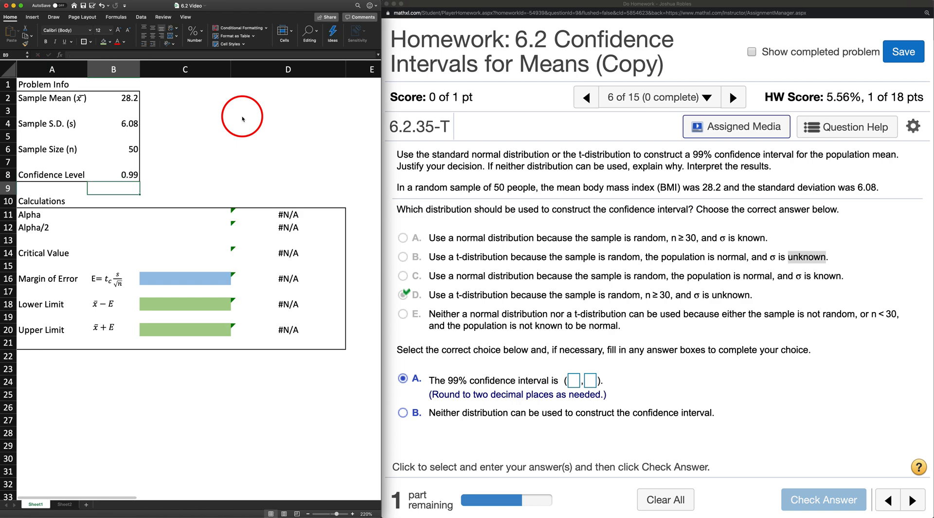
Step: Calculate Alpha in C11 with the formula =1-B8
{"action": "key", "text": "Down"}
{"action": "key", "text": "Down"}
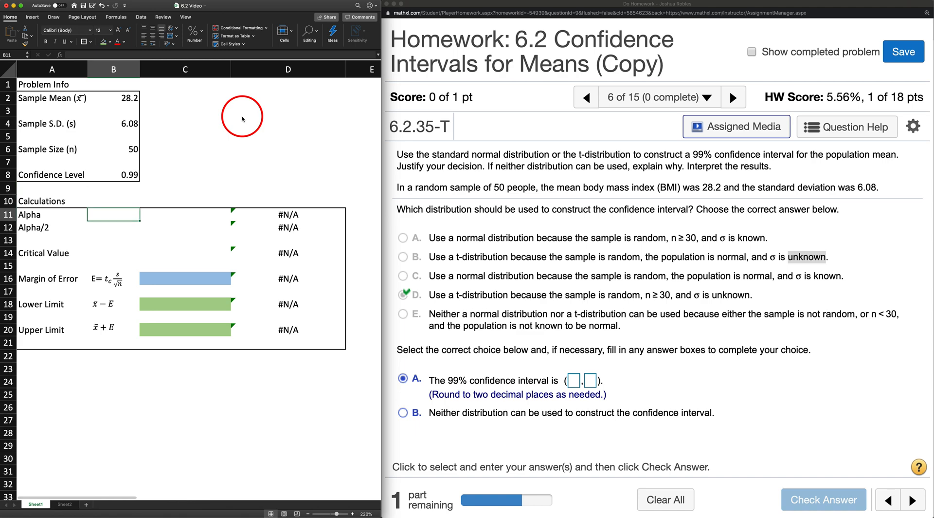
{"action": "key", "text": "Right"}
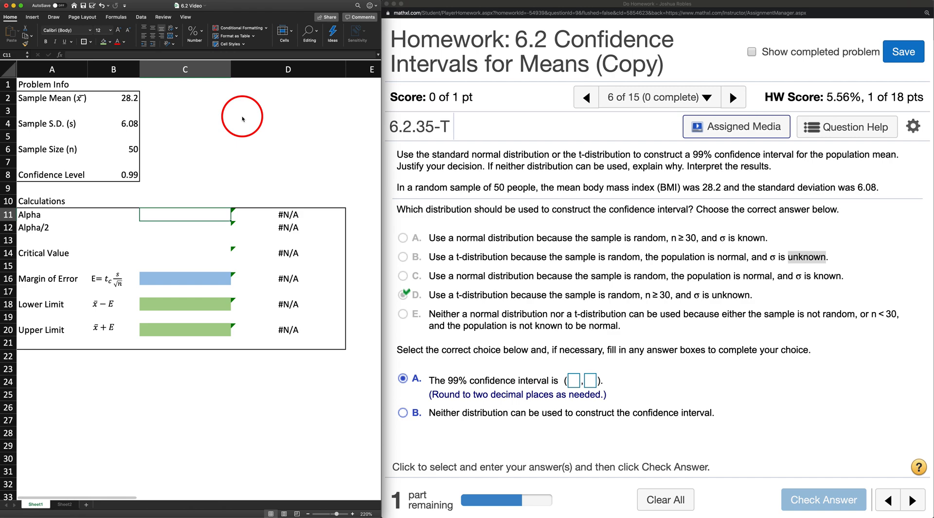
{"action": "type", "text": "="}
{"action": "type", "text": "-1"}
{"action": "key", "text": "BackSpace"}
{"action": "key", "text": "BackSpace"}
{"action": "type", "text": "1-"}
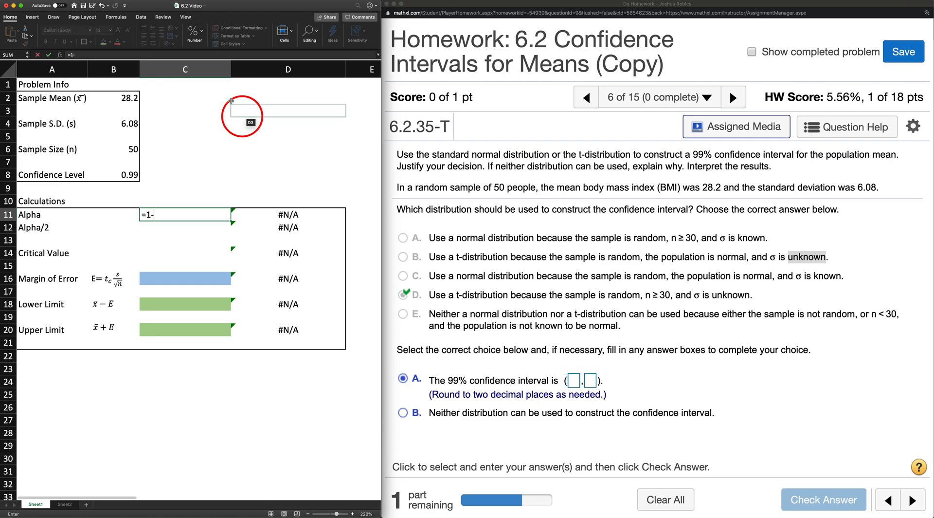
{"action": "left_click", "coordinate": [133, 174]}
{"action": "left_click", "coordinate": [133, 174]}
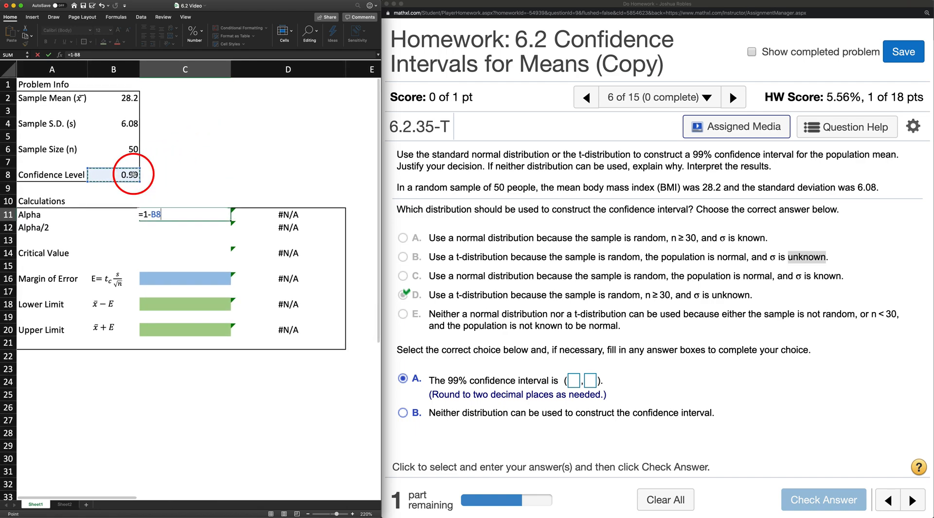
{"action": "key", "text": "Return"}
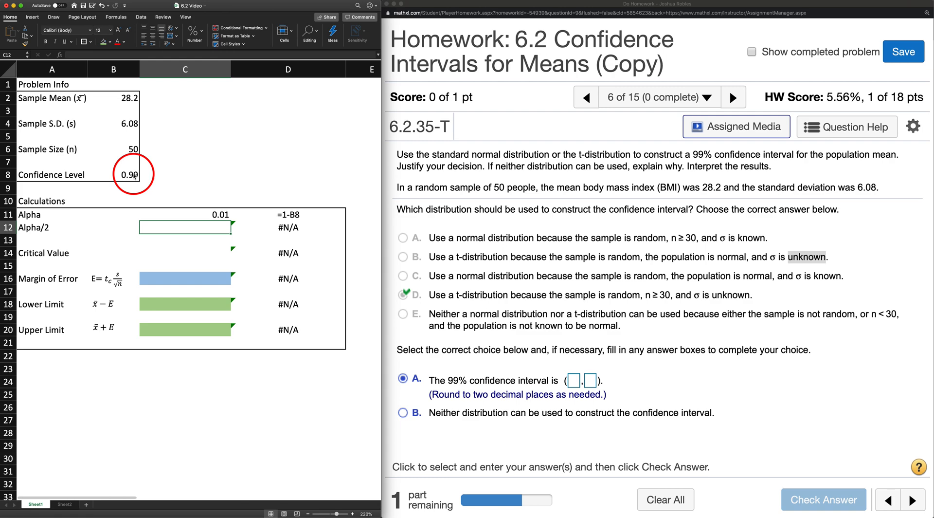
Step: Calculate Alpha/2 in C12 with the formula =C11/2
{"action": "type", "text": "="}
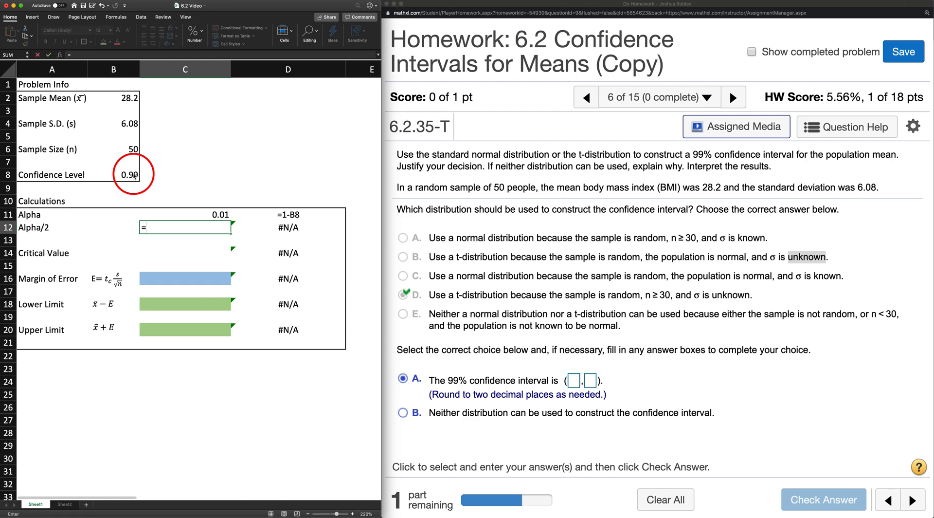
{"action": "key", "text": "Up"}
{"action": "type", "text": "/2"}
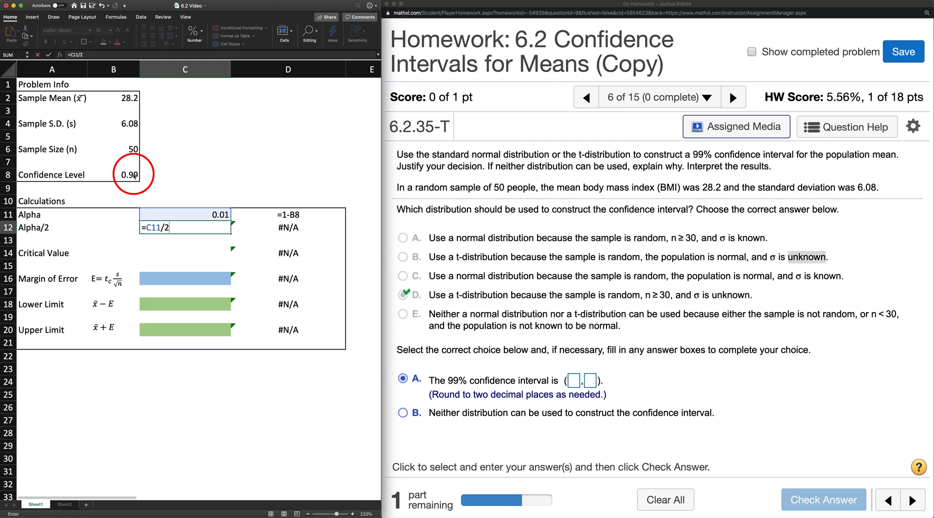
{"action": "key", "text": "Return"}
Step: Confirm the Alpha/2 formula and begin a formula in the Critical Value cell C14
{"action": "key", "text": "Down"}
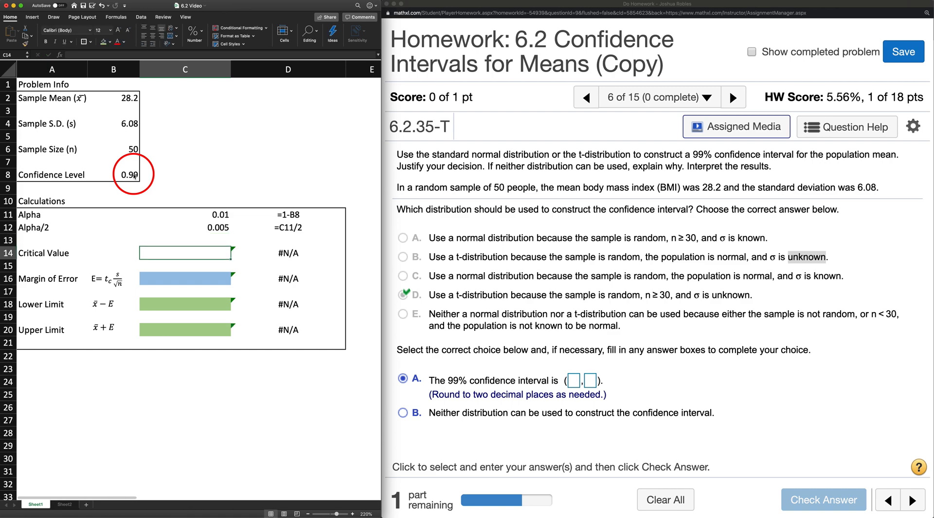
{"action": "scroll", "coordinate": [112, 261], "scroll_direction": "down", "scroll_amount": 1}
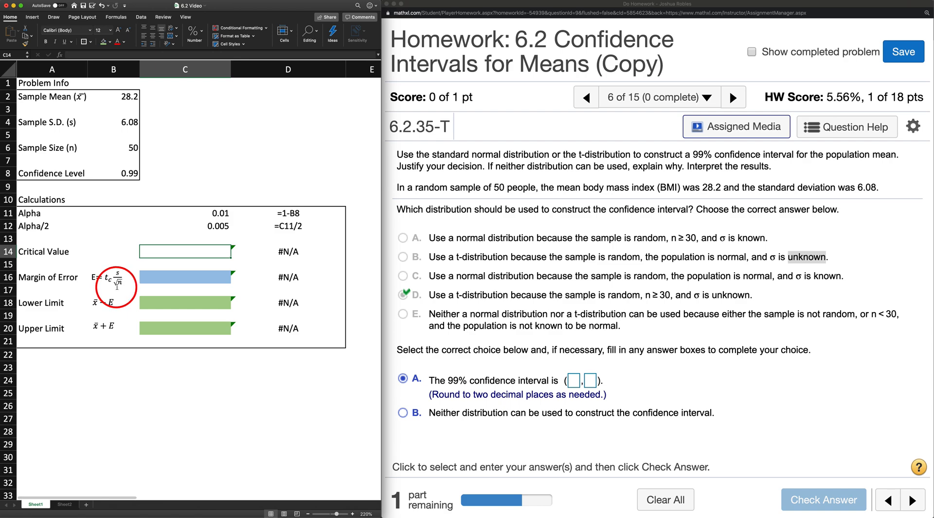
{"action": "double_click", "coordinate": [160, 252]}
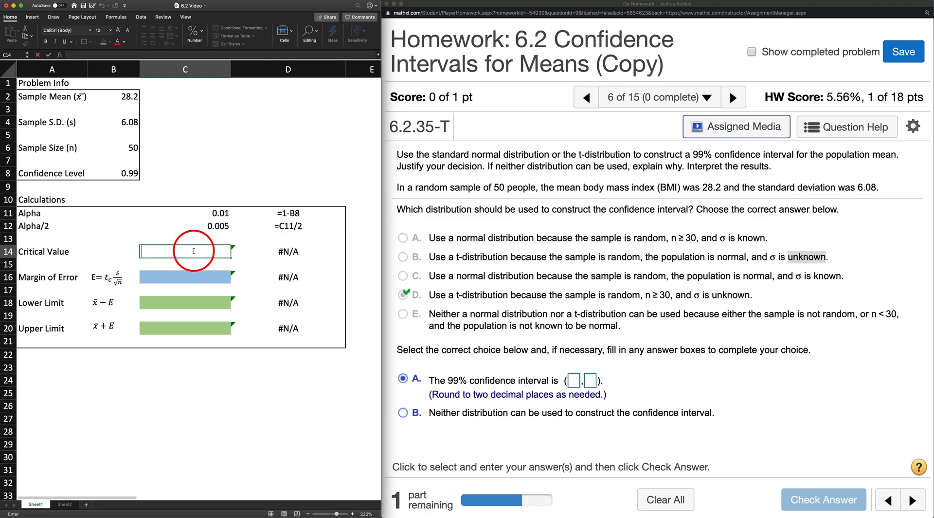
{"action": "type", "text": "=norm"}
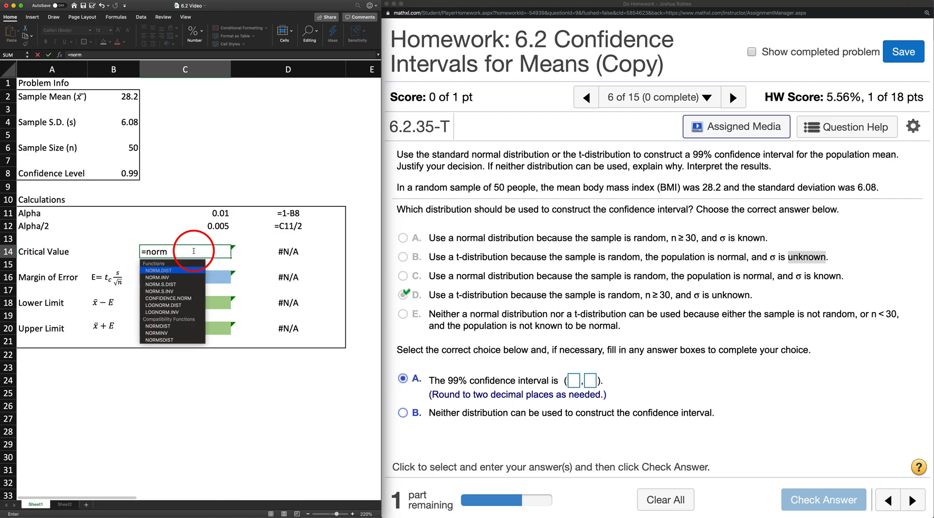
{"action": "key", "text": "BackSpace"}
{"action": "key", "text": "BackSpace"}
{"action": "key", "text": "BackSpace"}
{"action": "key", "text": "BackSpace"}
Step: Insert the T.INV function into the critical value formula in C14, with its arguments still empty
{"action": "type", "text": "t"}
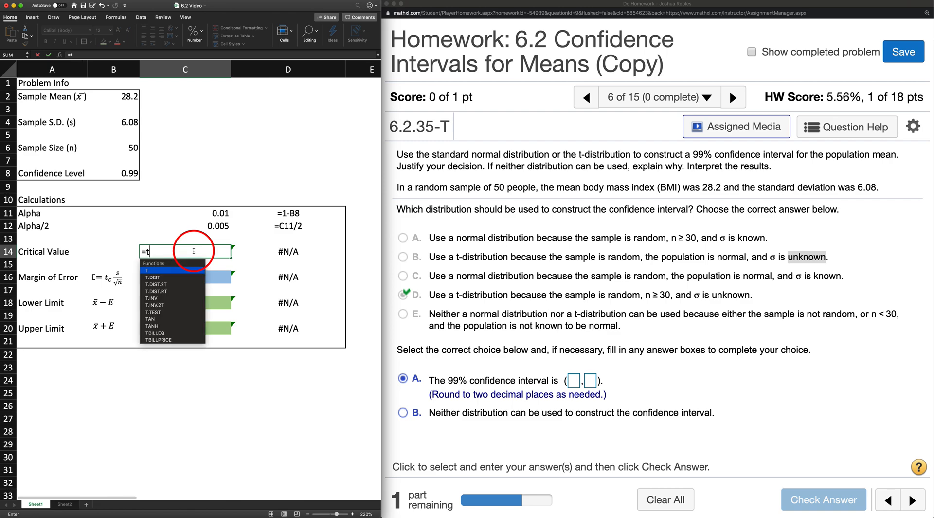
{"action": "type", "text": ".in"}
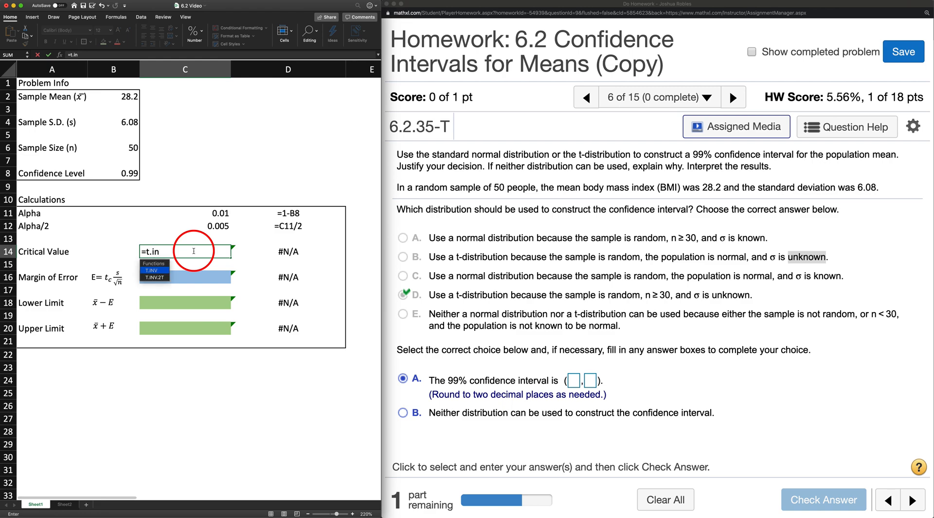
{"action": "double_click", "coordinate": [155, 269]}
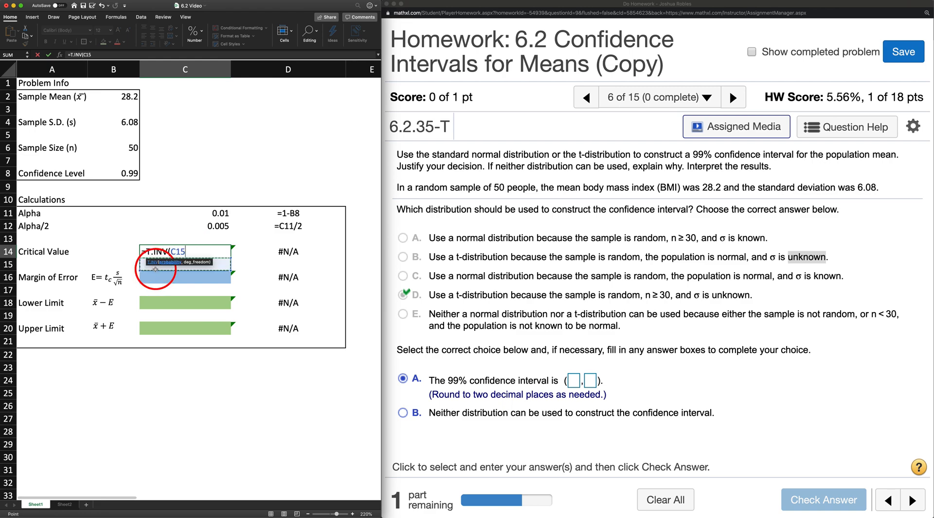
{"action": "key", "text": "BackSpace"}
{"action": "key", "text": "BackSpace"}
{"action": "key", "text": "BackSpace"}
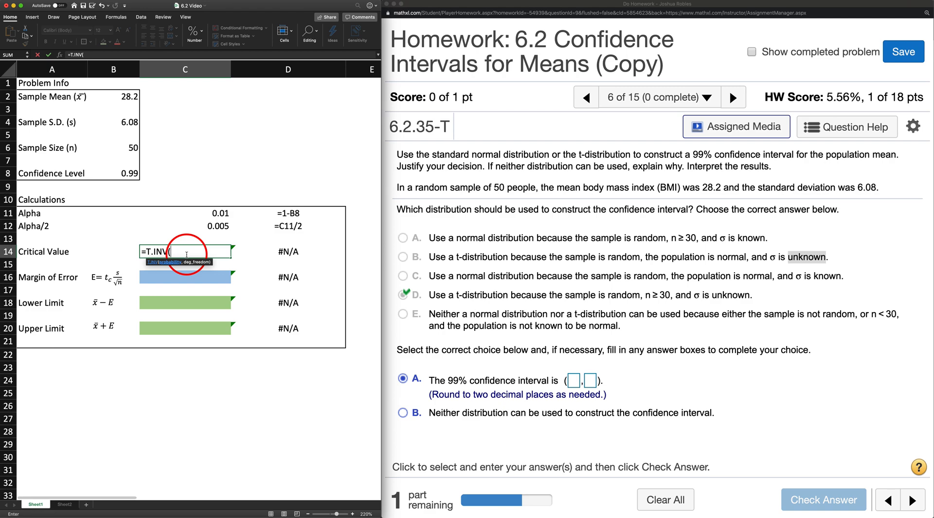
Step: Complete the critical value formula as =T.INV(C12,B6-1), using Alpha/2 and the sample size minus one
{"action": "left_click", "coordinate": [217, 227]}
{"action": "type", "text": ","}
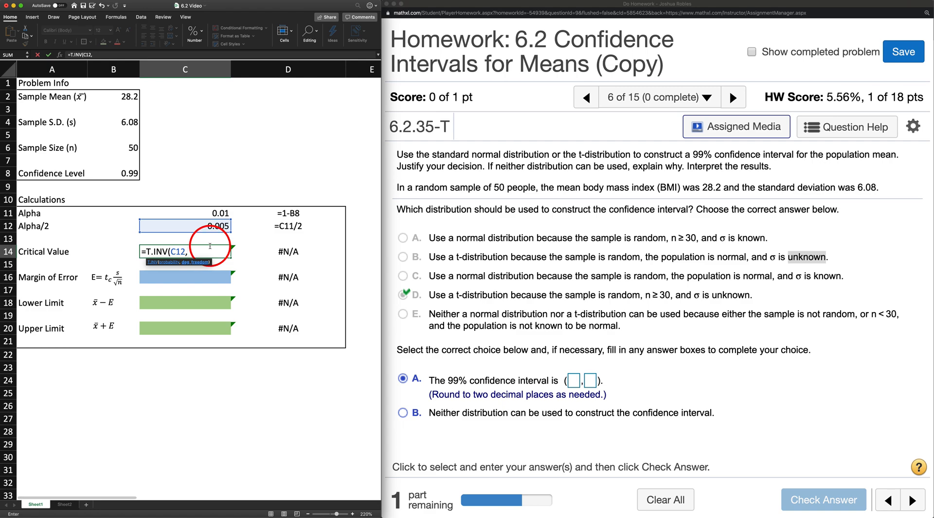
{"action": "left_click", "coordinate": [123, 149]}
{"action": "type", "text": "-1)"}
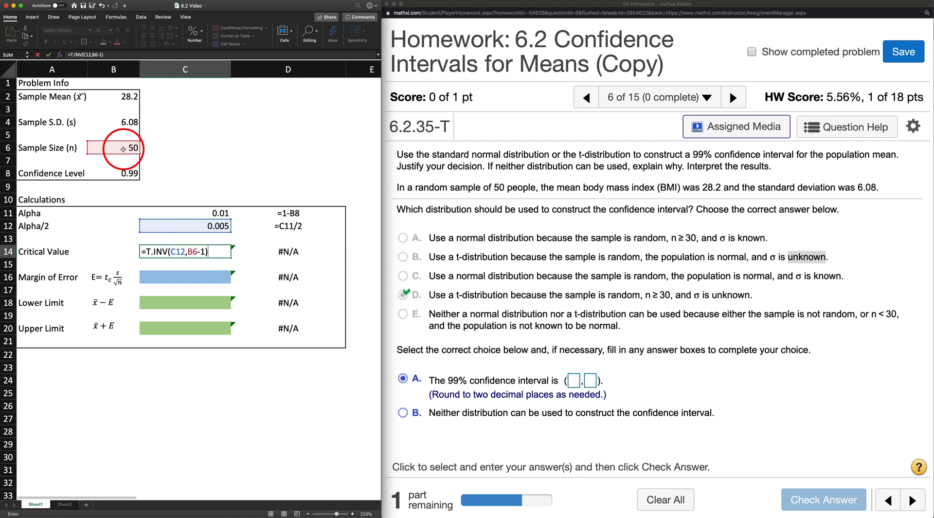
{"action": "key", "text": "Return"}
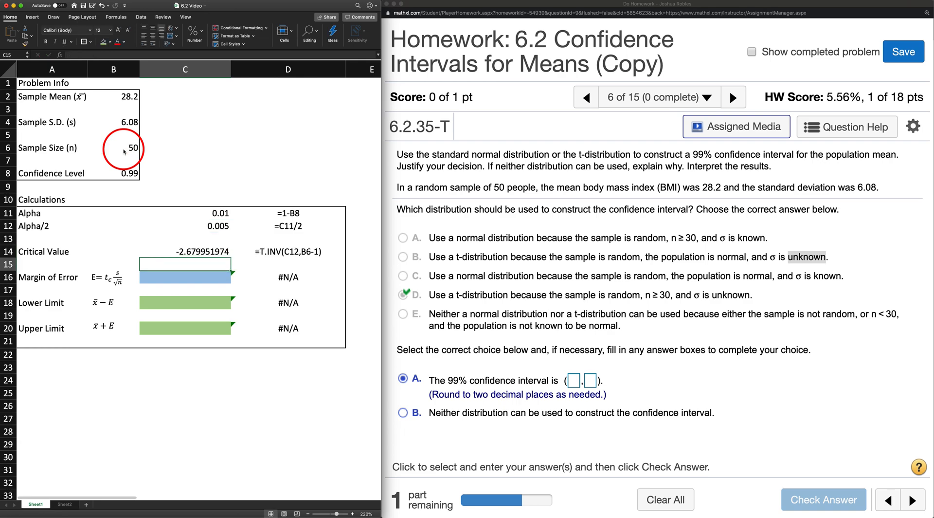
Step: Make the critical value positive by changing the C14 formula to =T.INV(C12,B6-1)*-1
{"action": "left_click", "coordinate": [185, 251]}
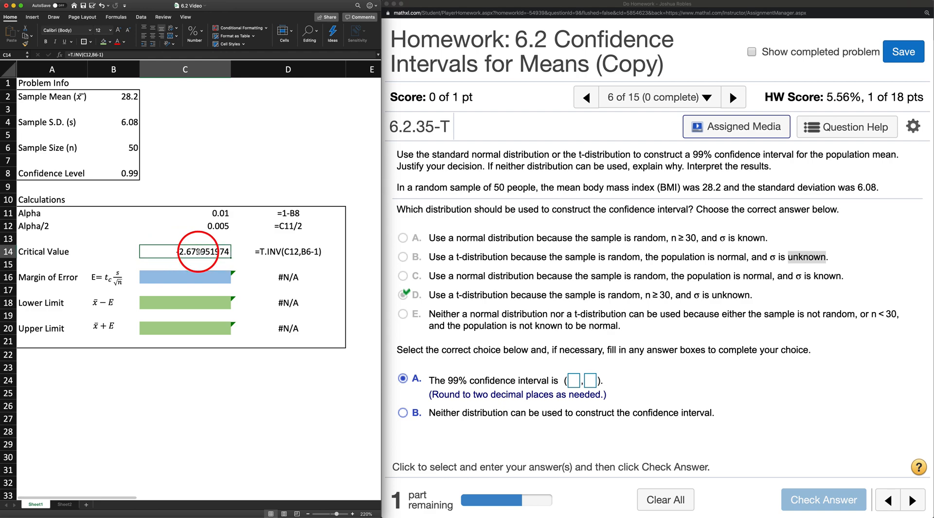
{"action": "double_click", "coordinate": [199, 251]}
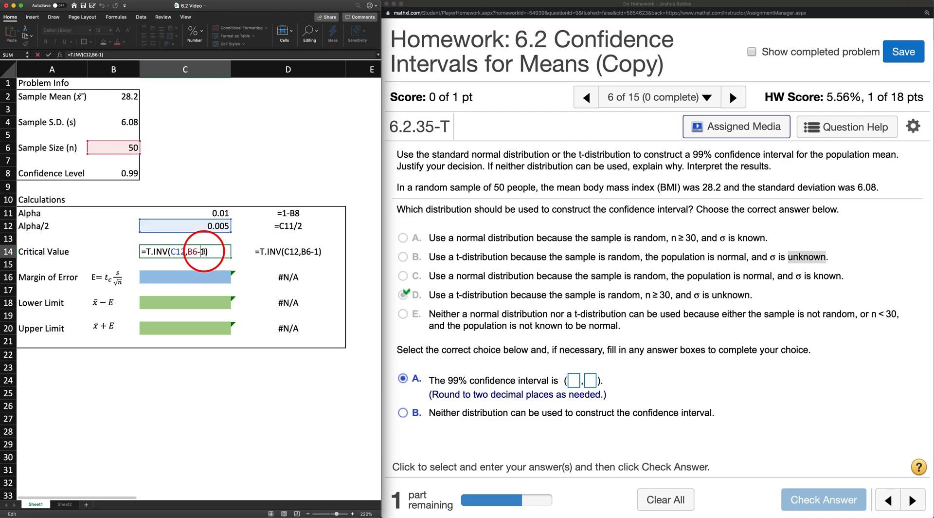
{"action": "type", "text": "*"}
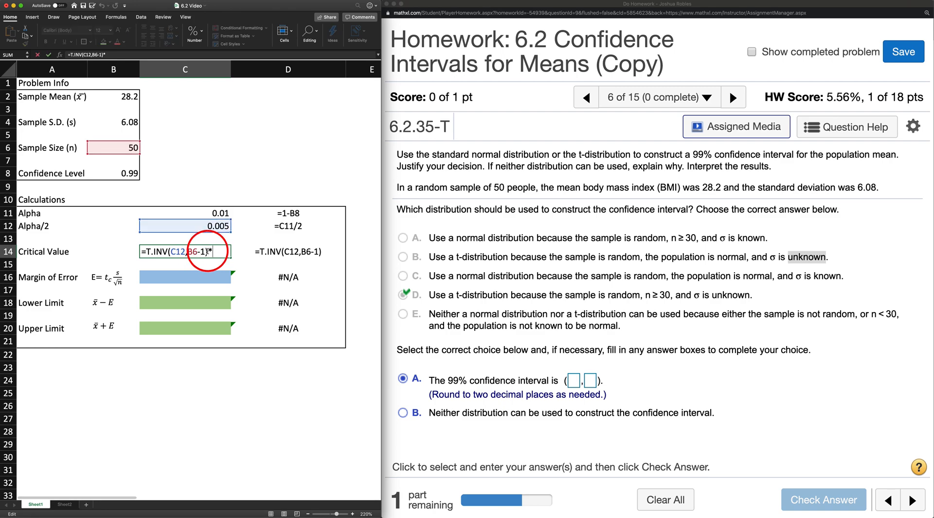
{"action": "type", "text": "-1"}
{"action": "key", "text": "Return"}
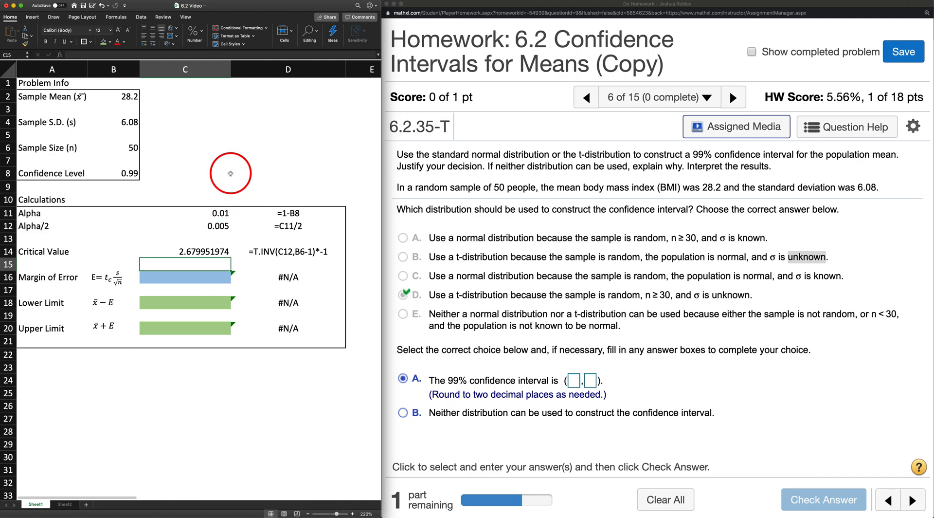
Step: Widen the Excel window and reduce the critical value in C14 to three decimal places
{"action": "left_click", "coordinate": [211, 252]}
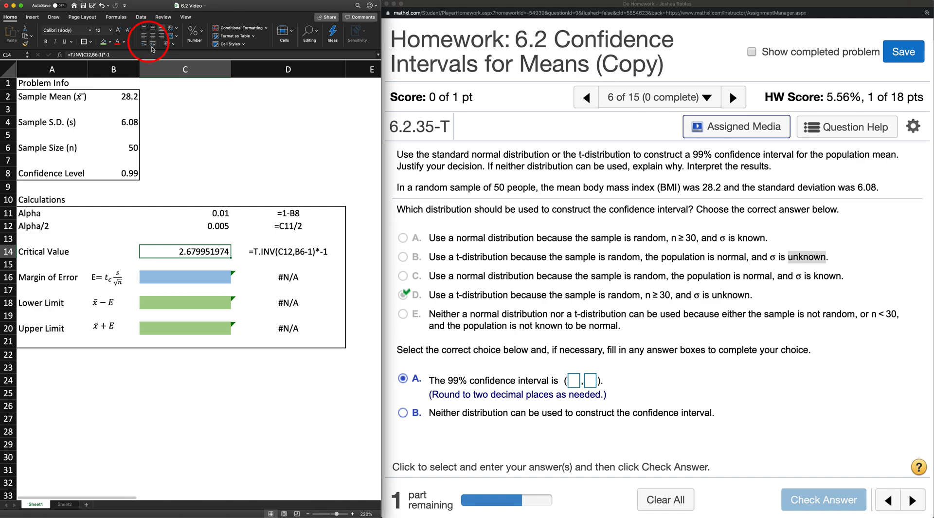
{"action": "left_click_drag", "start_coordinate": [380, 37], "coordinate": [455, 33]}
{"action": "left_click", "coordinate": [240, 43]}
{"action": "left_click", "coordinate": [241, 43]}
{"action": "left_click", "coordinate": [241, 43]}
{"action": "left_click", "coordinate": [242, 44]}
{"action": "left_click", "coordinate": [242, 44]}
{"action": "left_click", "coordinate": [242, 43]}
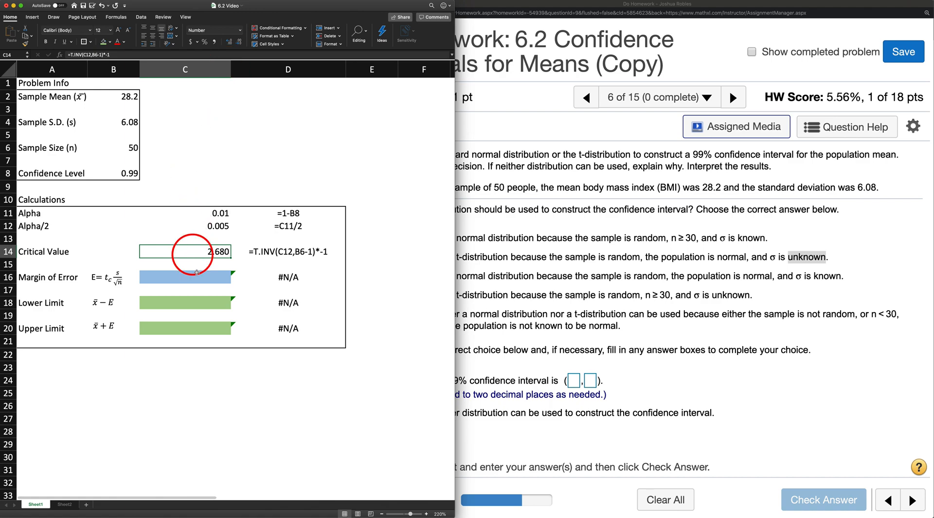
Step: Begin the Margin of Error formula in C16 with =C14*B5/
{"action": "key", "text": "Down"}
{"action": "key", "text": "Down"}
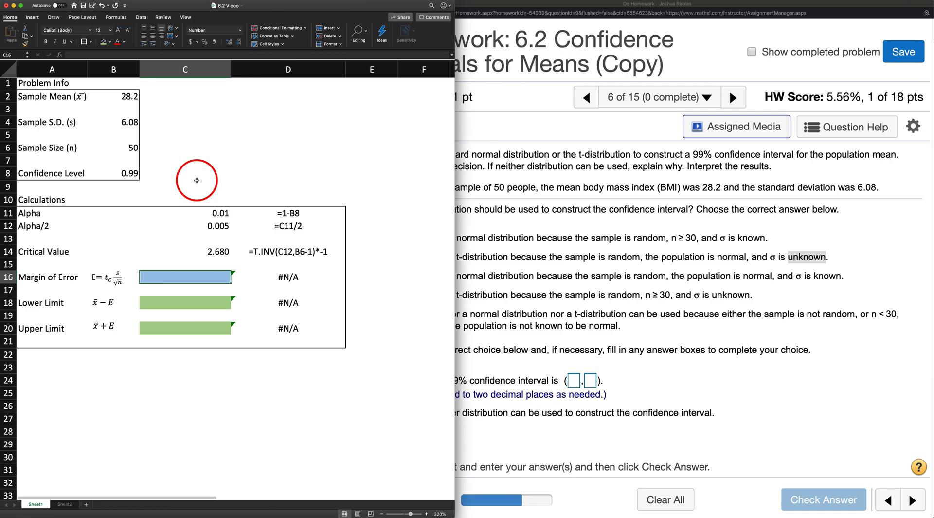
{"action": "type", "text": "="}
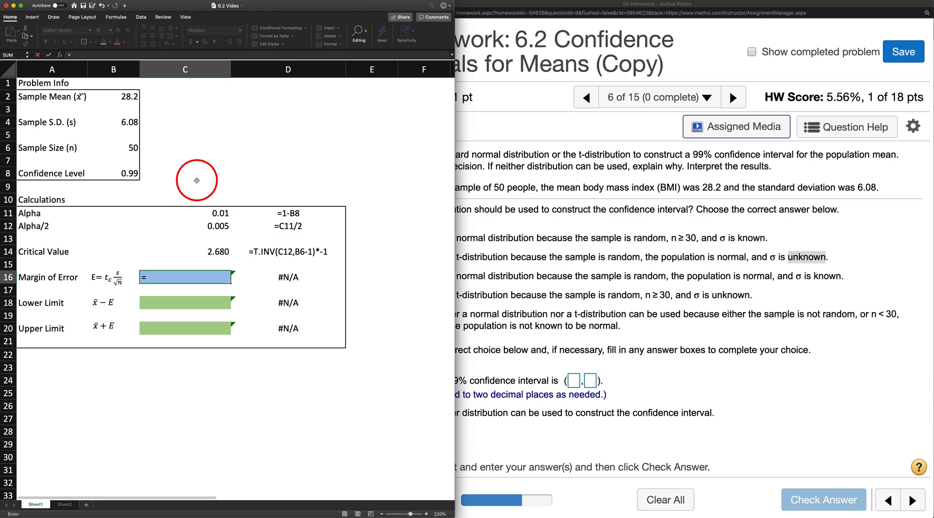
{"action": "key", "text": "Up"}
{"action": "key", "text": "Up"}
{"action": "type", "text": "*"}
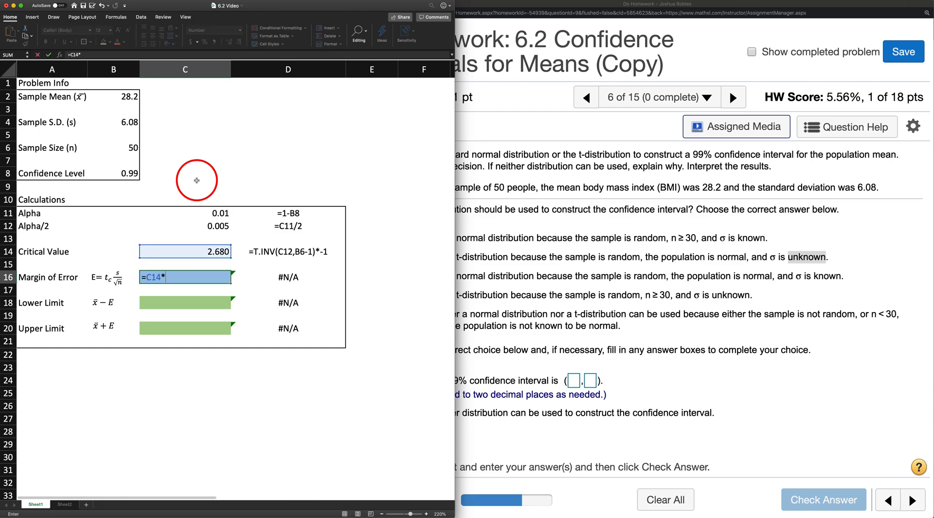
{"action": "key", "text": "Up"}
{"action": "key", "text": "Up"}
{"action": "key", "text": "Up"}
{"action": "key", "text": "Up"}
{"action": "key", "text": "Left"}
{"action": "key", "text": "Up"}
{"action": "key", "text": "Up"}
{"action": "key", "text": "Up"}
{"action": "key", "text": "Up"}
{"action": "key", "text": "Up"}
{"action": "key", "text": "Up"}
{"action": "key", "text": "Up"}
{"action": "key", "text": "Up"}
{"action": "key", "text": "Up"}
{"action": "key", "text": "Down"}
{"action": "key", "text": "Down"}
{"action": "type", "text": "/"}
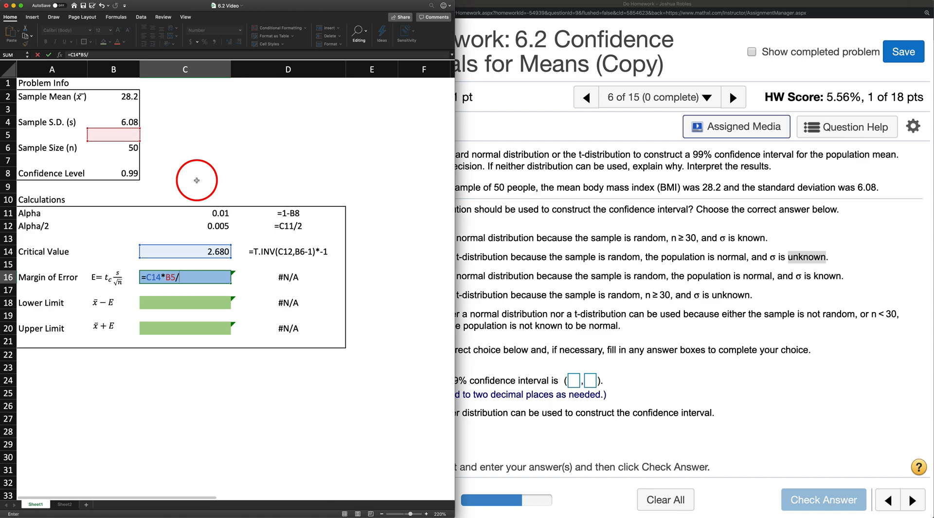
{"action": "type", "text": "SQRT("}
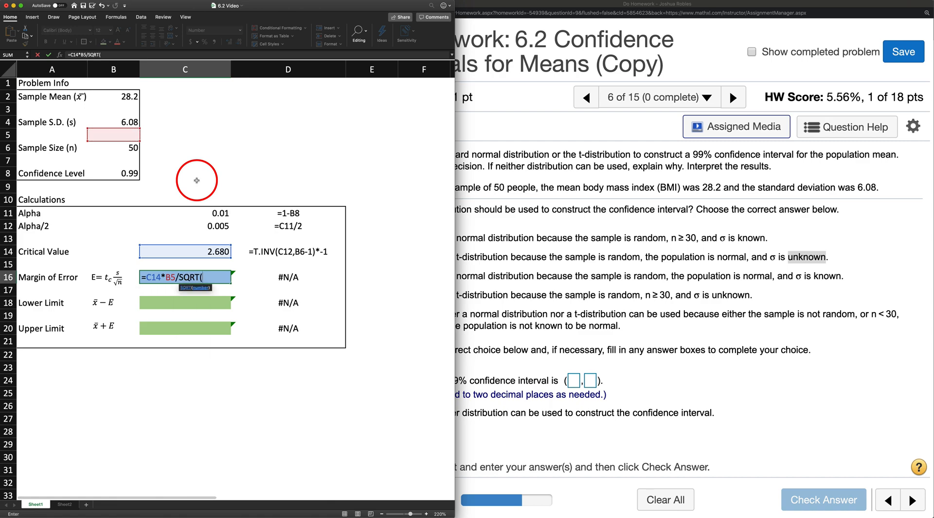
Step: Add SQRT( with the sample size B6 as the denominator of the margin of error formula
{"action": "key", "text": "Up"}
{"action": "key", "text": "Up"}
{"action": "key", "text": "Left"}
{"action": "key", "text": "Up"}
{"action": "key", "text": "Up"}
{"action": "key", "text": "Up"}
{"action": "key", "text": "Up"}
{"action": "key", "text": "Up"}
{"action": "key", "text": "Up"}
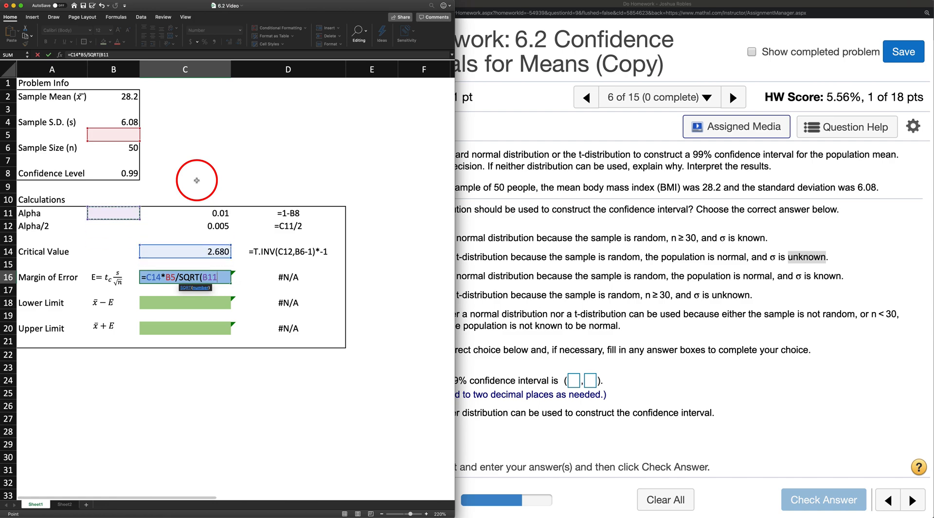
{"action": "key", "text": "Up"}
{"action": "key", "text": "Up"}
{"action": "key", "text": "Up"}
{"action": "key", "text": "Down"}
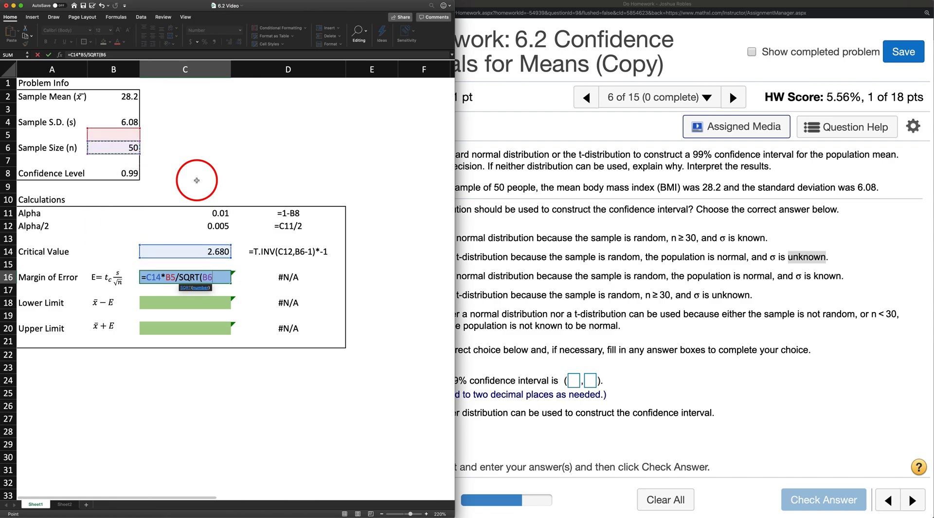
Step: Replace the B5 reference with the sample standard deviation B4, completing the C16 formula as =C14*B4/SQRT(B6)
{"action": "left_click", "coordinate": [177, 277]}
{"action": "key", "text": "BackSpace"}
{"action": "key", "text": "BackSpace"}
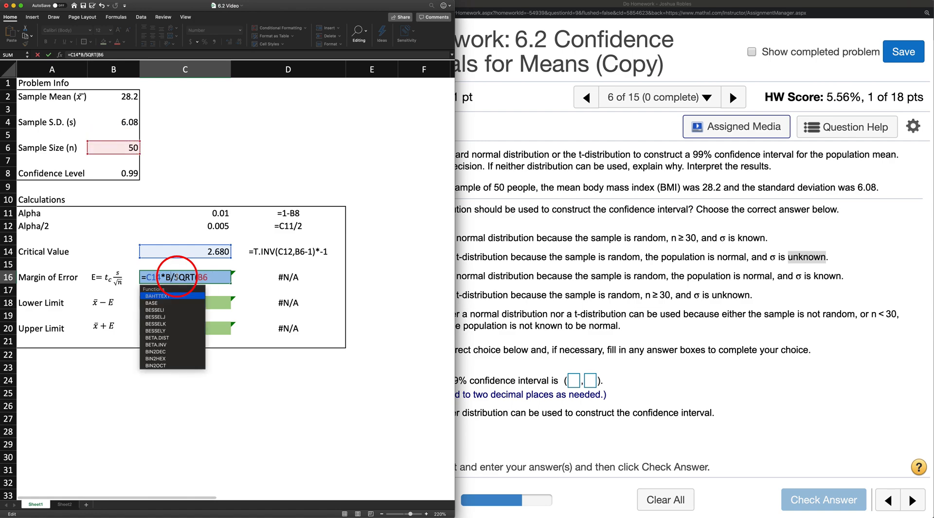
{"action": "left_click", "coordinate": [121, 124]}
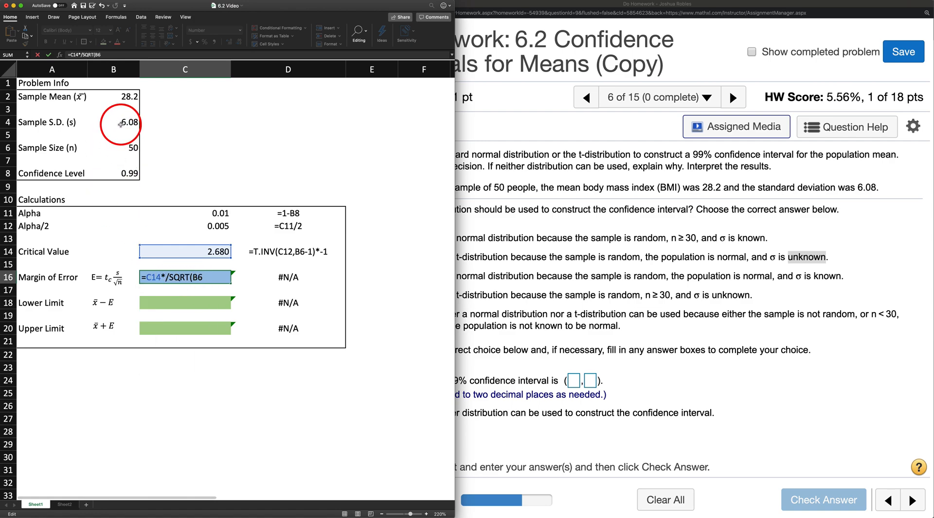
{"action": "left_click", "coordinate": [217, 276]}
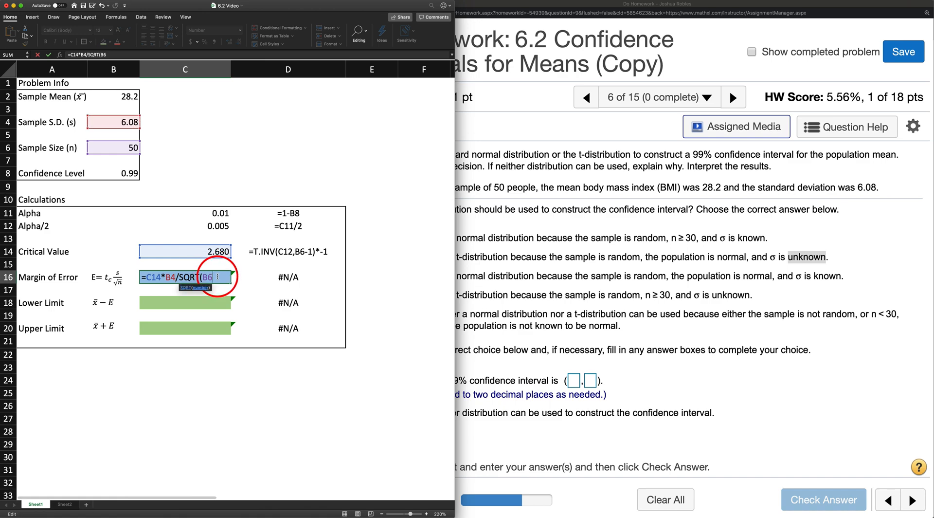
{"action": "type", "text": ")"}
{"action": "key", "text": "Return"}
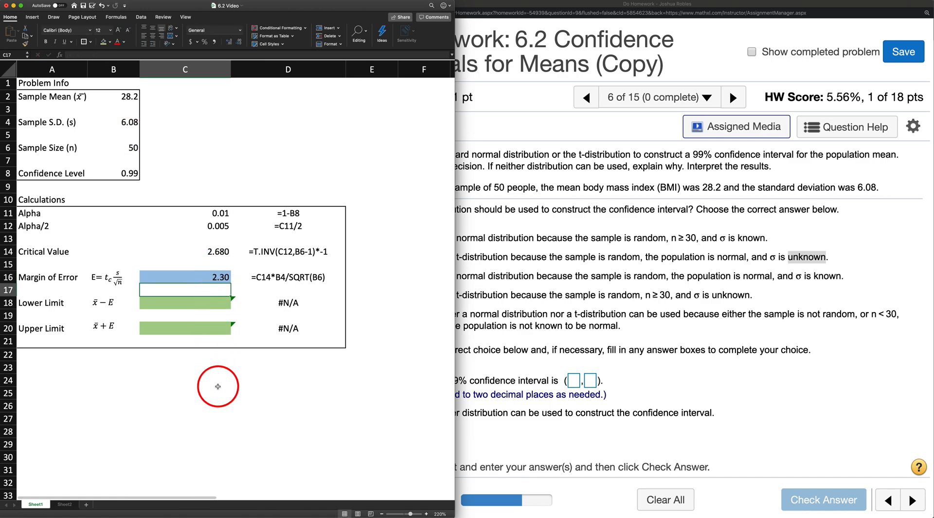
Step: Calculate the Lower Limit in C18 with the formula =B2-C16
{"action": "key", "text": "Down"}
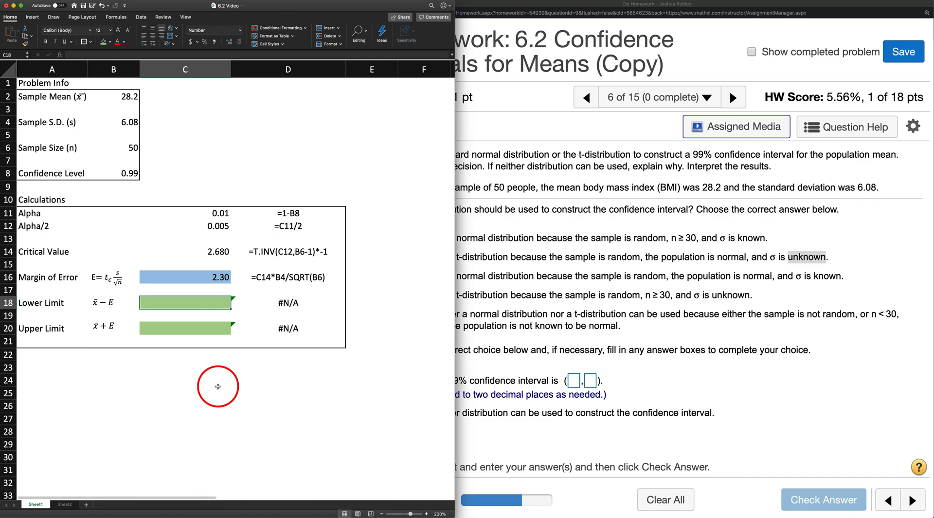
{"action": "type", "text": "="}
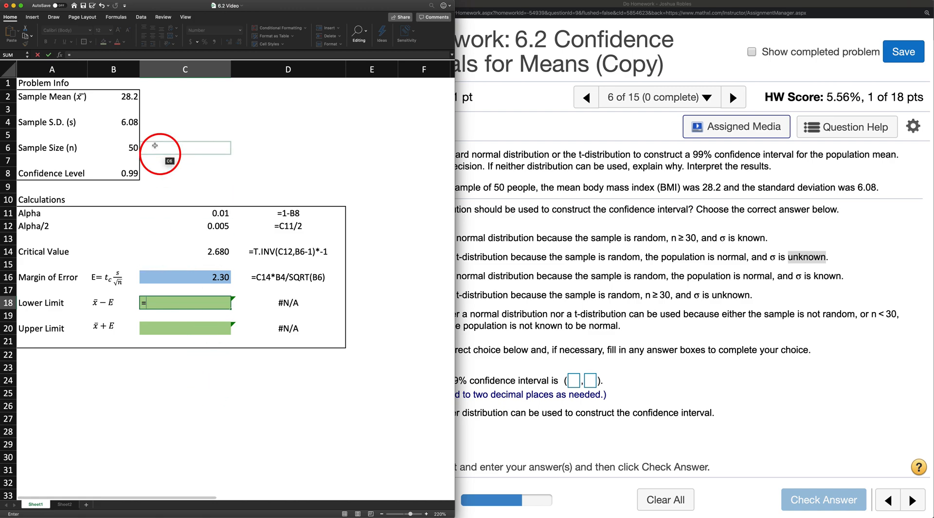
{"action": "left_click", "coordinate": [129, 98]}
{"action": "type", "text": "-"}
{"action": "left_click", "coordinate": [196, 277]}
{"action": "key", "text": "Return"}
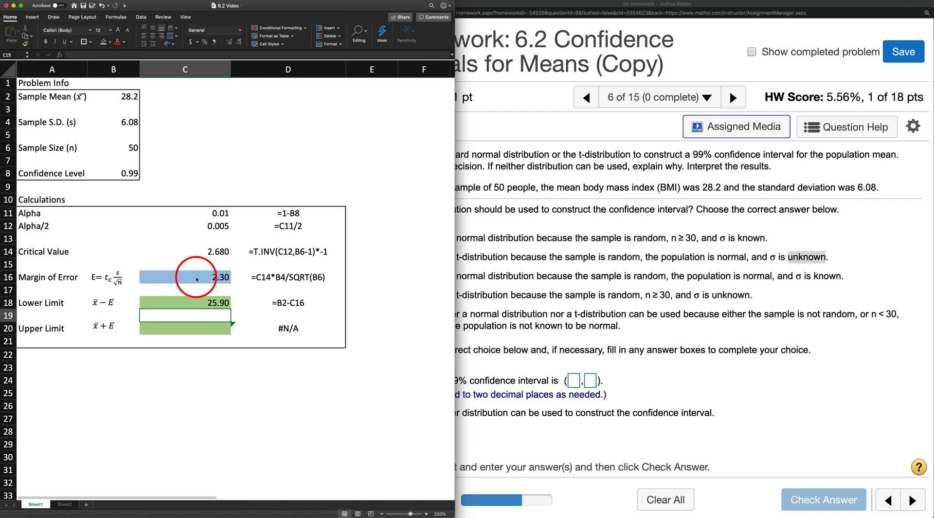
Step: Calculate the Upper Limit in C20 with the formula =B2+C16
{"action": "key", "text": "Down"}
{"action": "type", "text": "="}
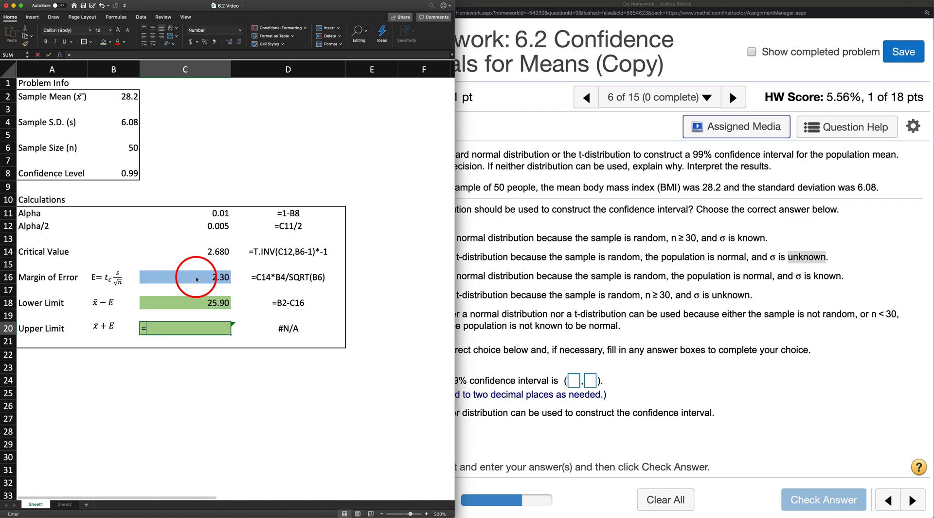
{"action": "left_click", "coordinate": [129, 96]}
{"action": "type", "text": "+"}
{"action": "left_click", "coordinate": [181, 275]}
{"action": "key", "text": "Return"}
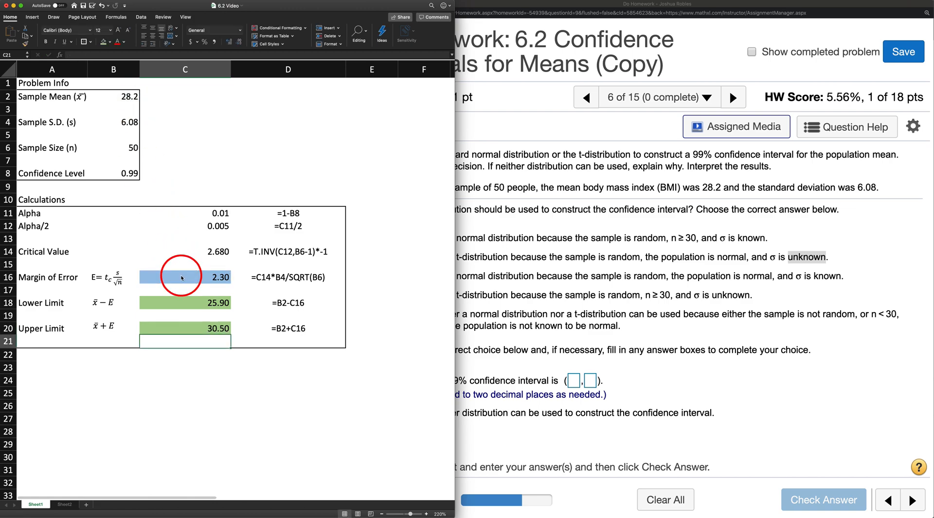
Step: Select the empty cell B23 and narrow the Excel window to uncover more of the homework question
{"action": "left_click", "coordinate": [123, 368]}
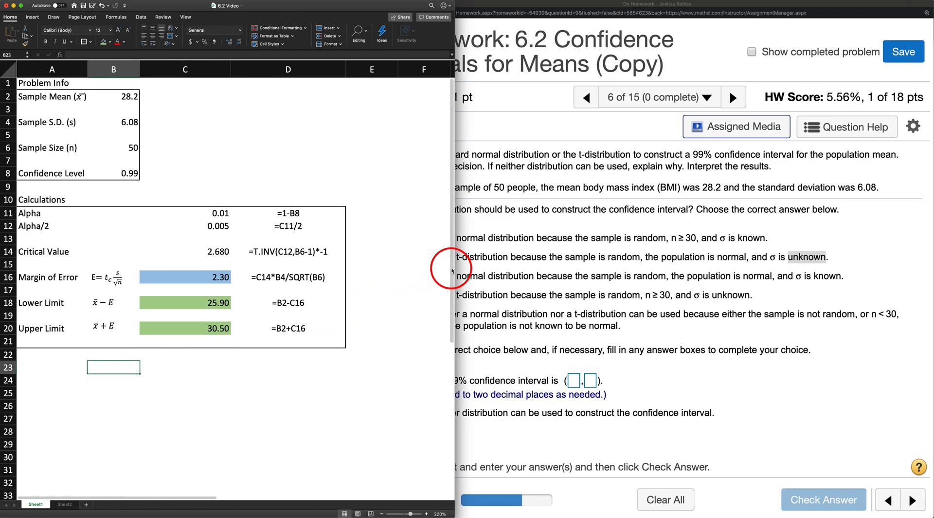
{"action": "left_click_drag", "start_coordinate": [455, 270], "coordinate": [412, 280]}
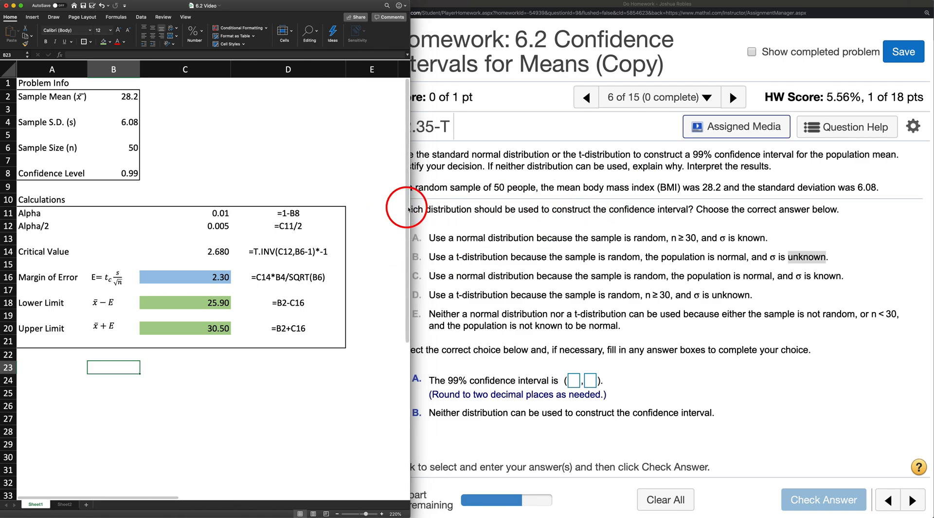
Step: Narrow the Excel window further, enter the 99% confidence interval as (25.9, 30.5) in the MathXL question, and check the answer
{"action": "left_click_drag", "start_coordinate": [409, 208], "coordinate": [377, 216]}
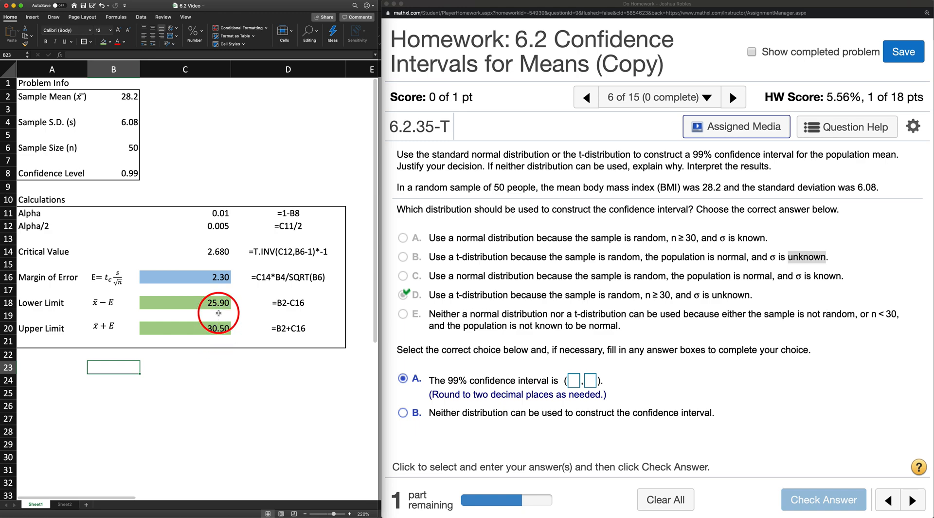
{"action": "left_click", "coordinate": [572, 380]}
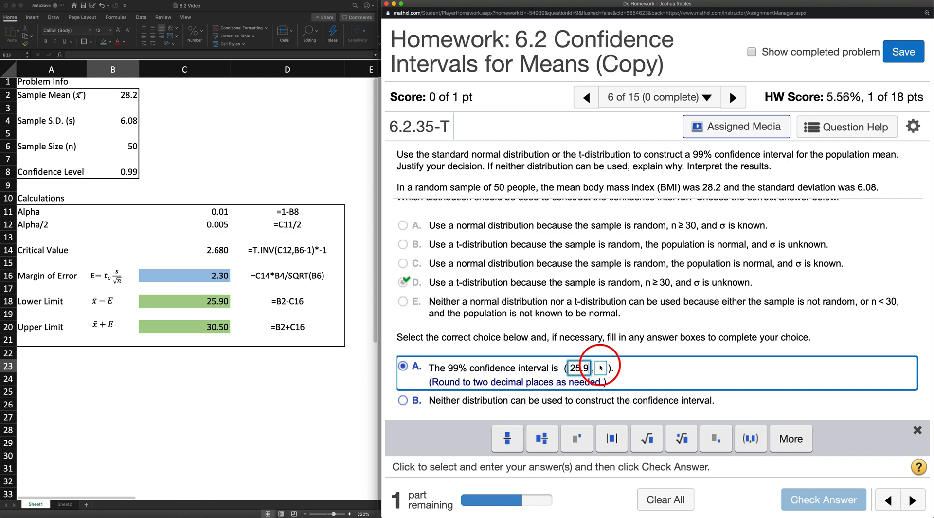
{"action": "type", "text": "30.5"}
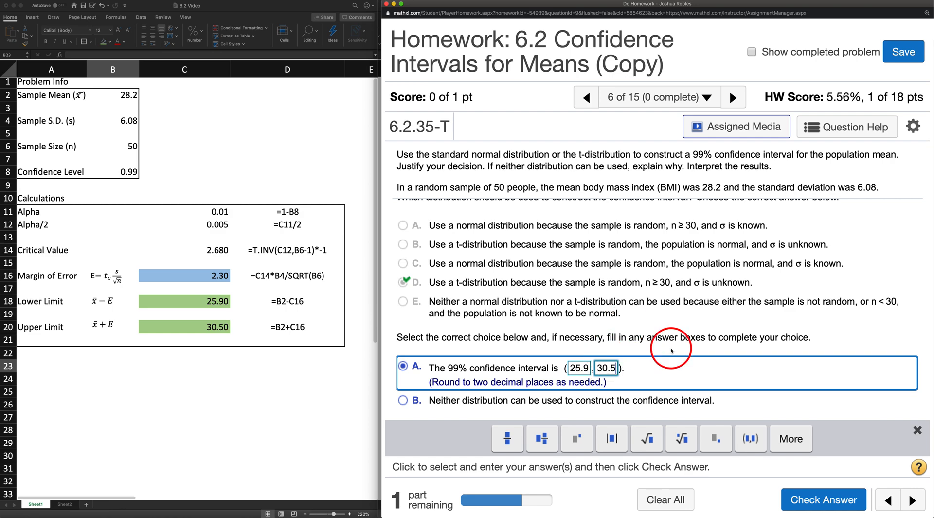
{"action": "left_click", "coordinate": [822, 499]}
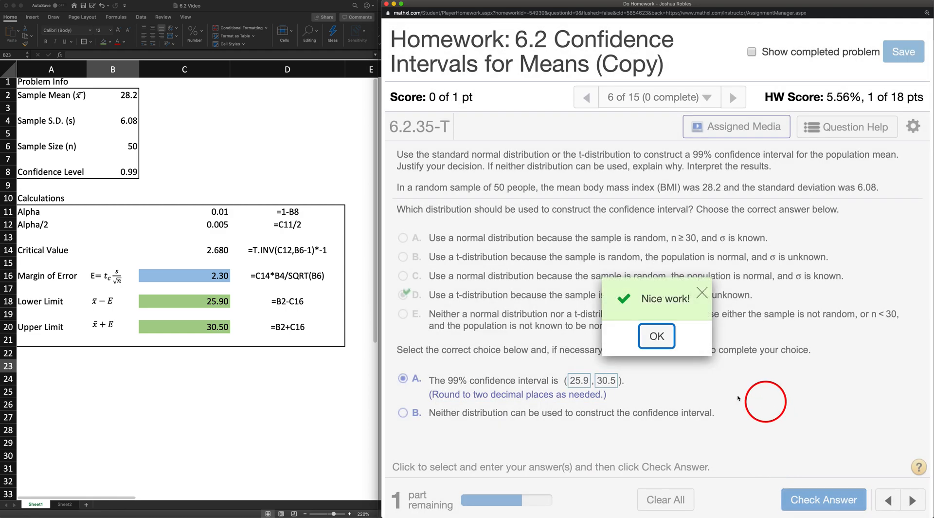
{"action": "left_click", "coordinate": [659, 337]}
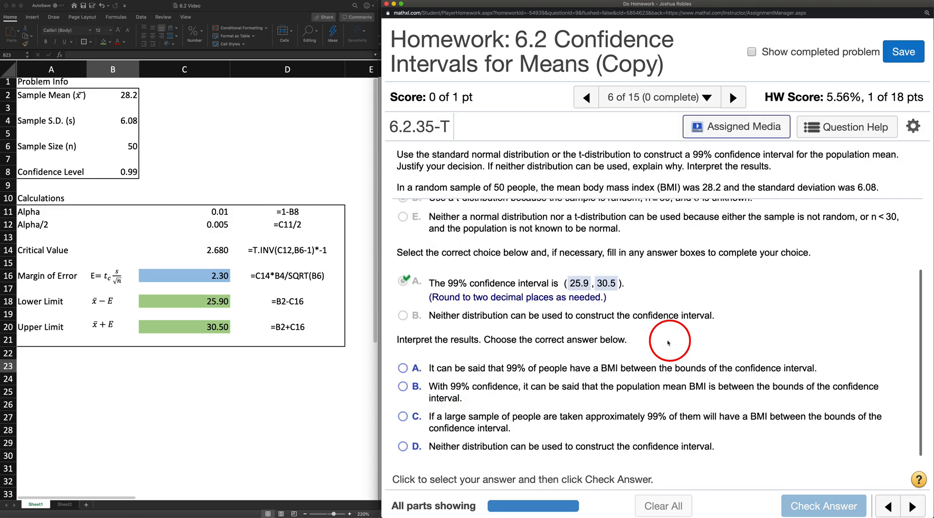
Step: Answer the interpretation part with choice B, that with 99% confidence the population mean BMI is between the interval's bounds, and check it
{"action": "scroll", "coordinate": [668, 342], "scroll_direction": "down", "scroll_amount": 1}
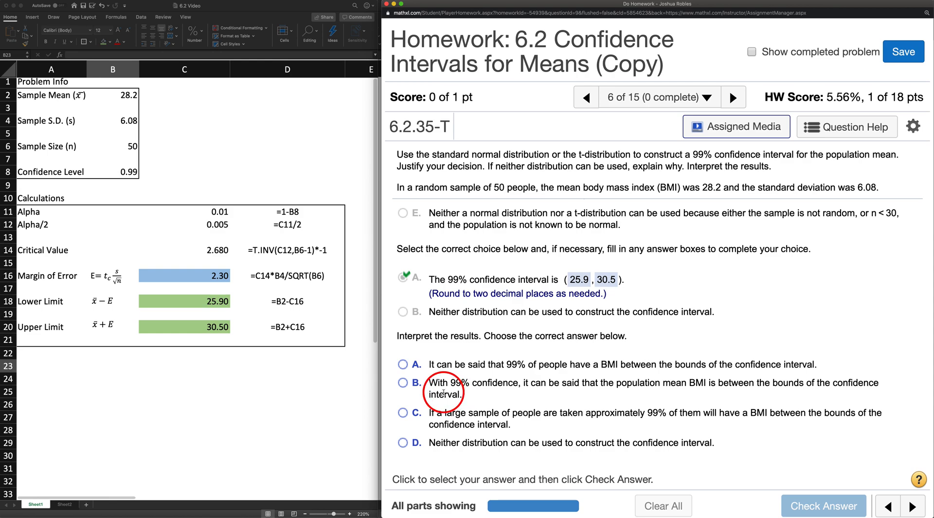
{"action": "left_click", "coordinate": [403, 383]}
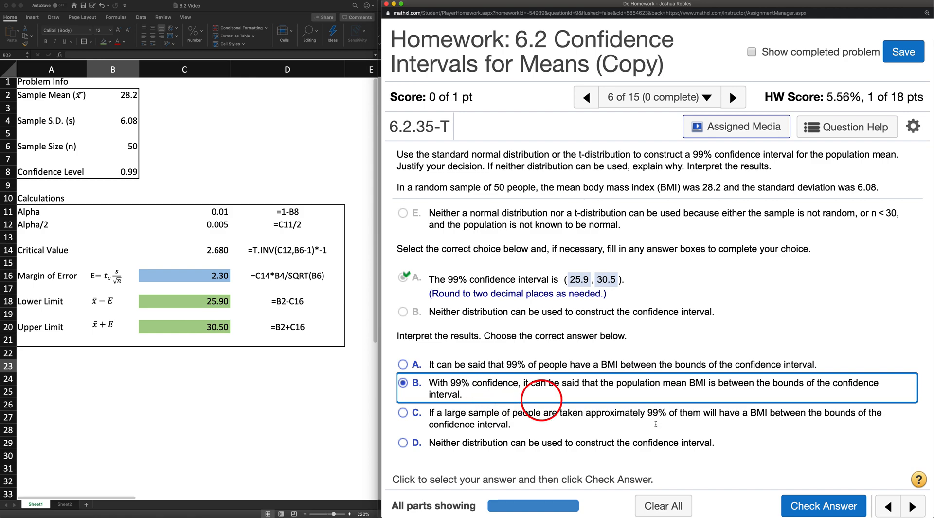
{"action": "left_click", "coordinate": [843, 503]}
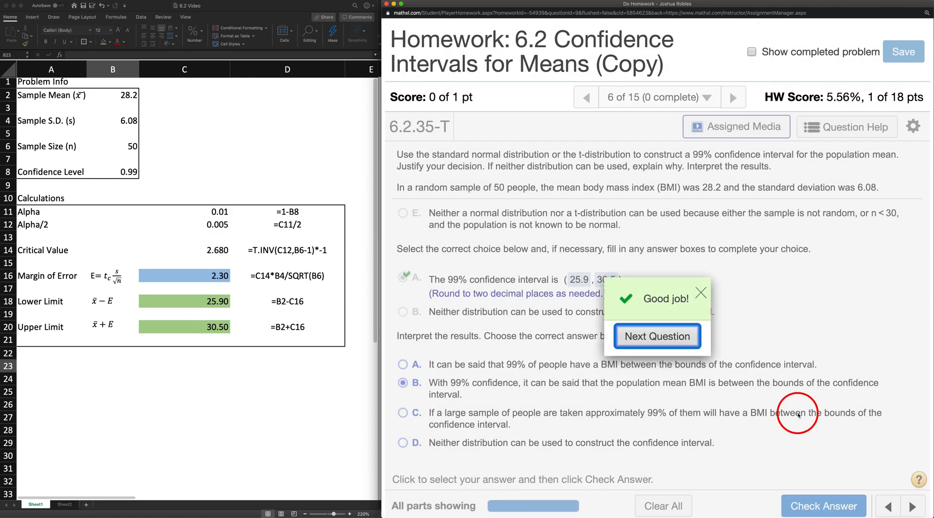